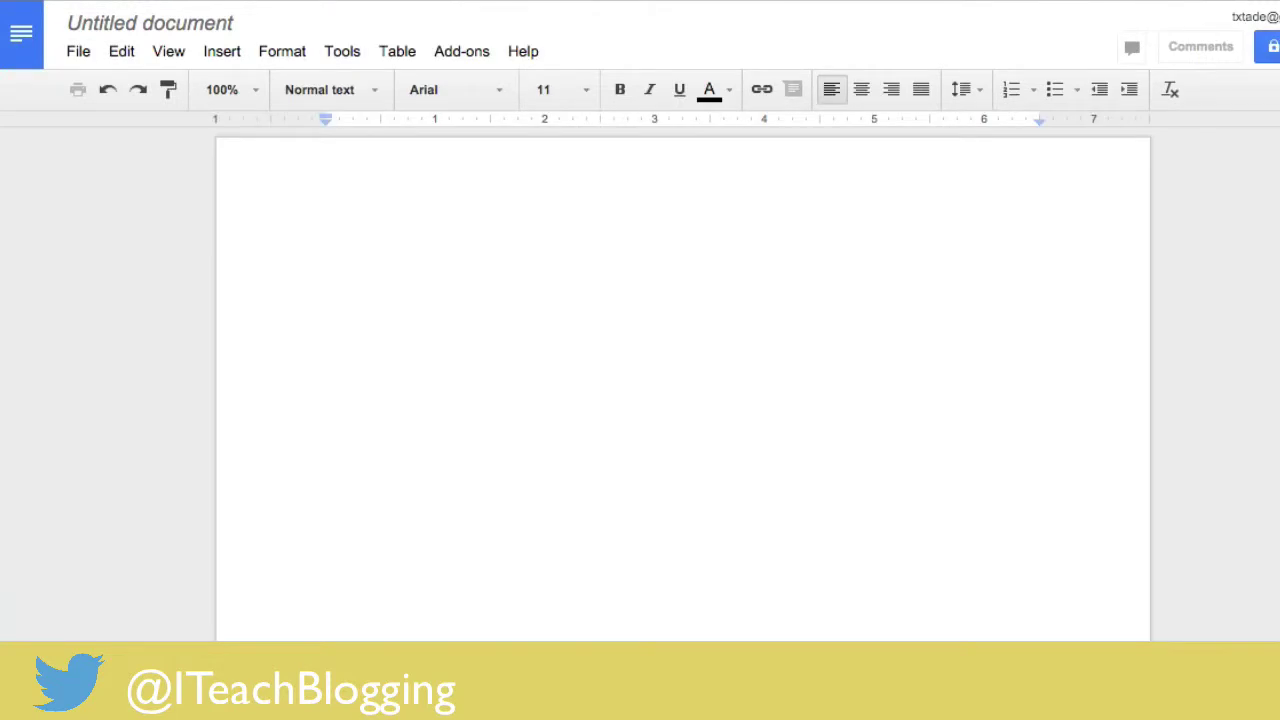
- Look over the finished checklist template with its numbered steps, sub points and checkboxes
key(super+Tab)
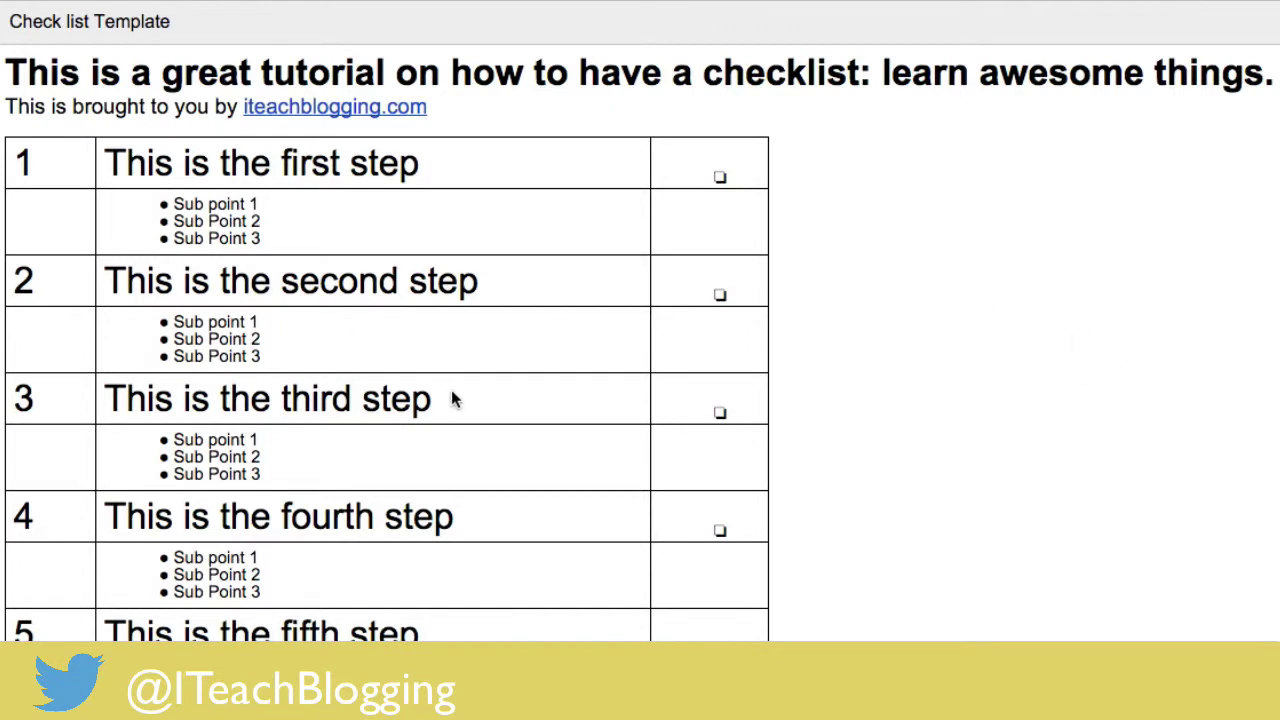
scroll(452, 399, down, 1)
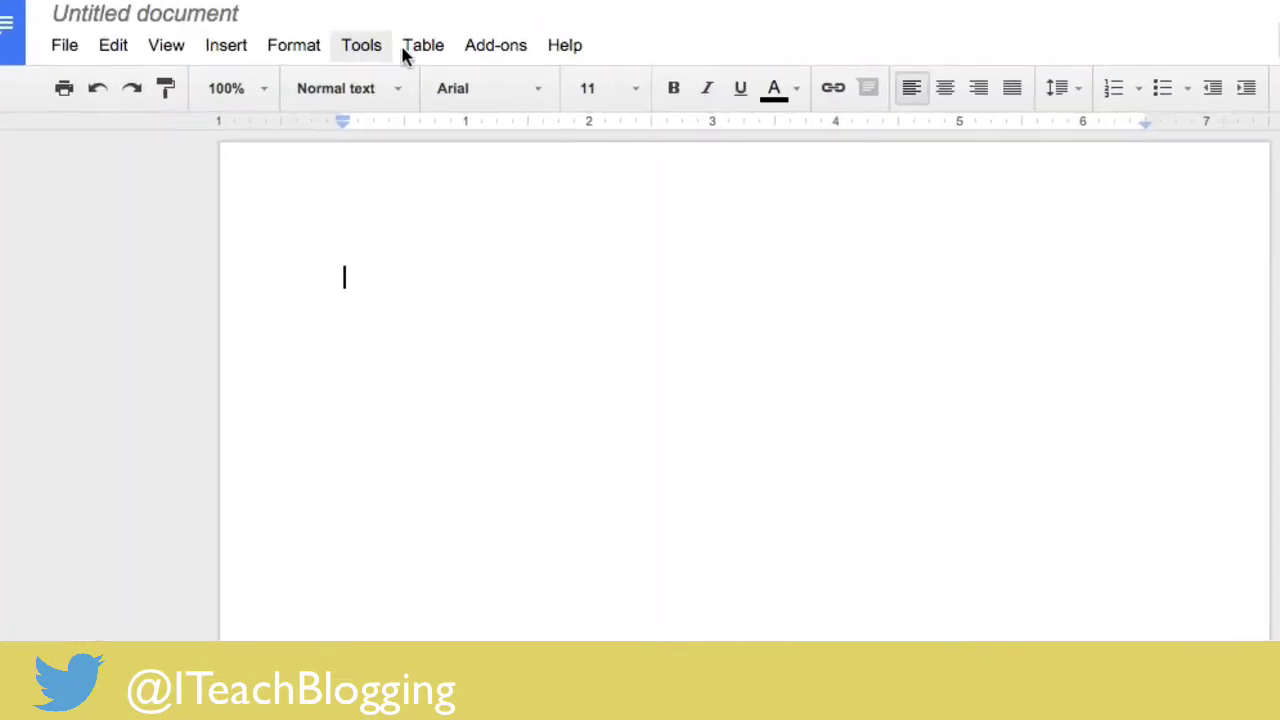
- Insert a table of 3 columns by 5 rows in the blank document and narrow its first and last columns
click(412, 47)
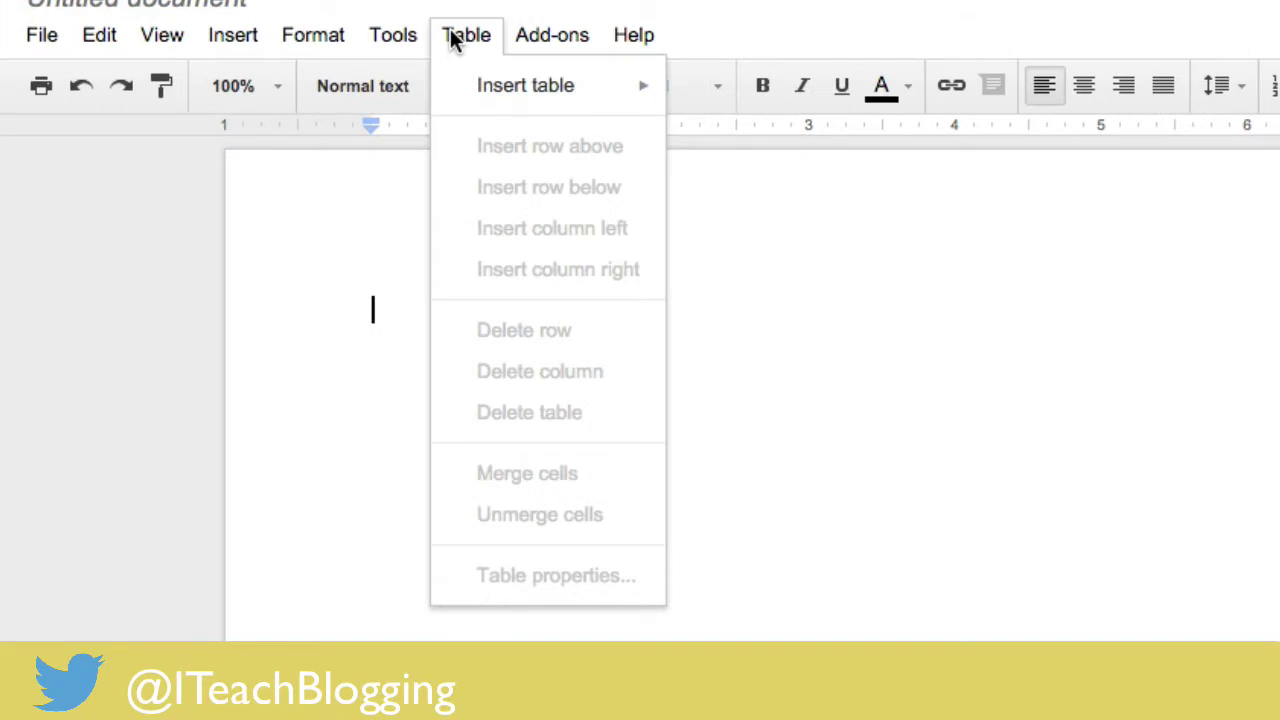
mouse_move(530, 92)
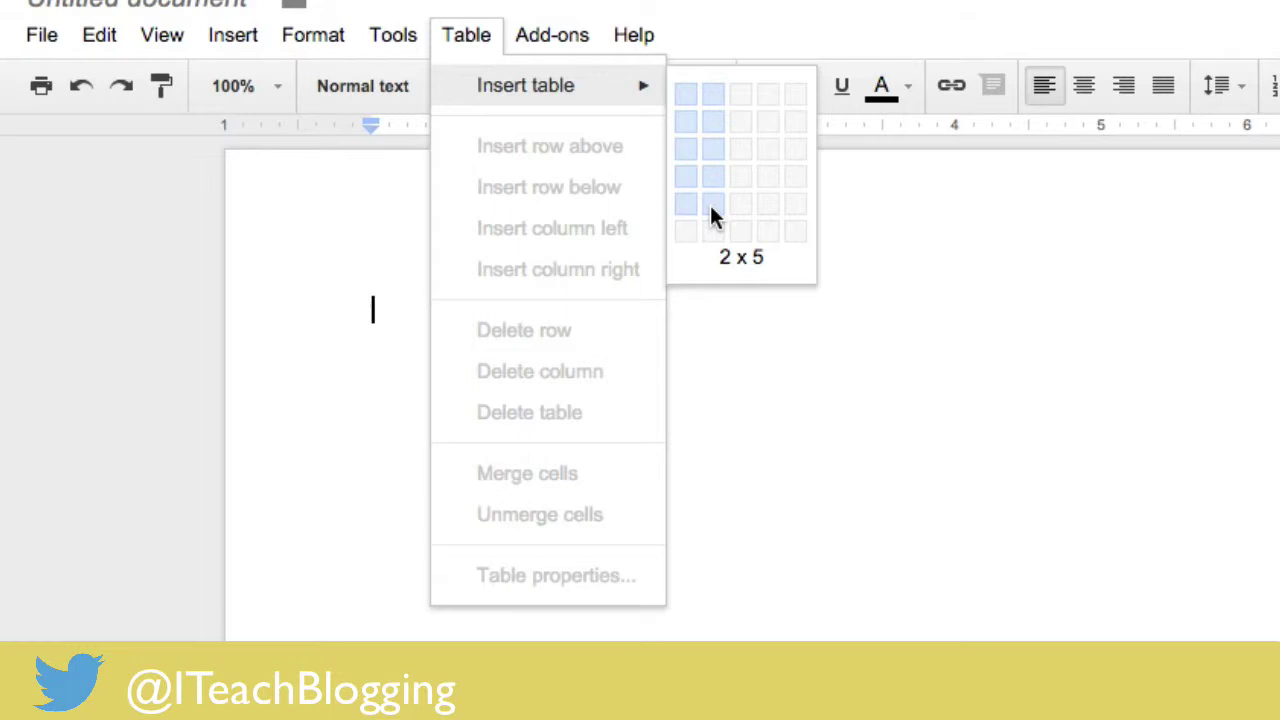
click(740, 204)
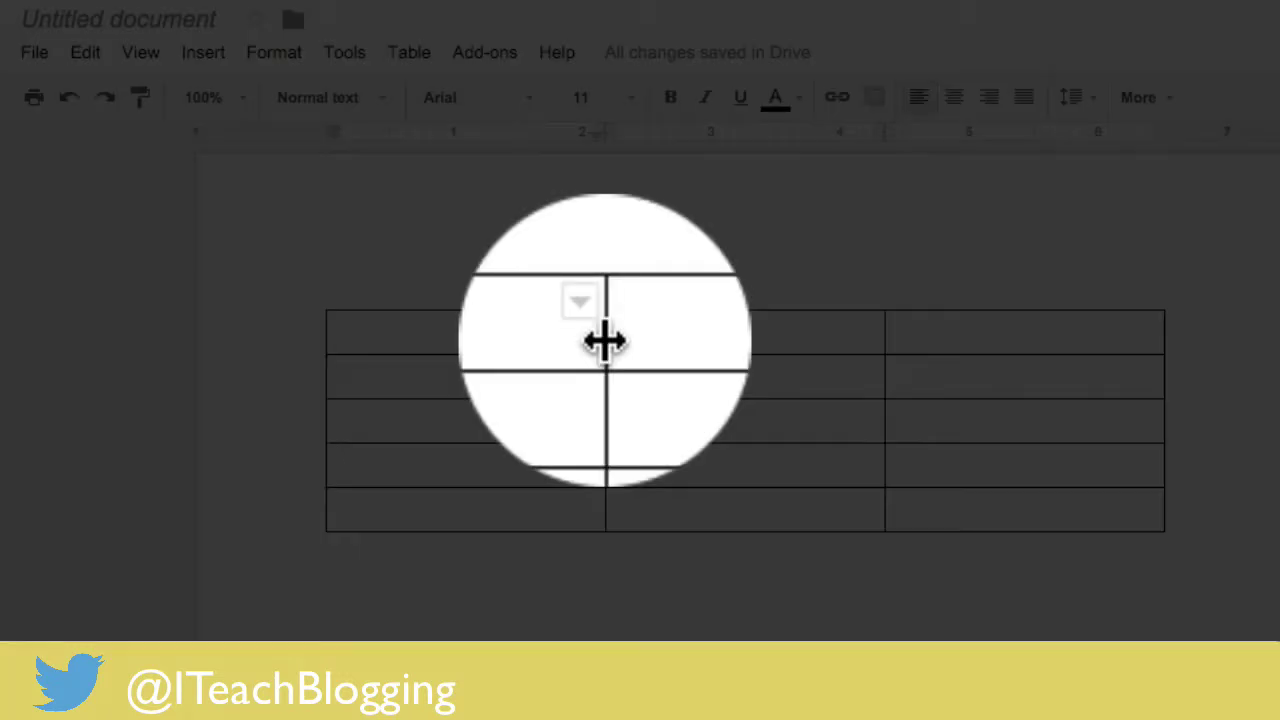
drag(605, 342, 404, 354)
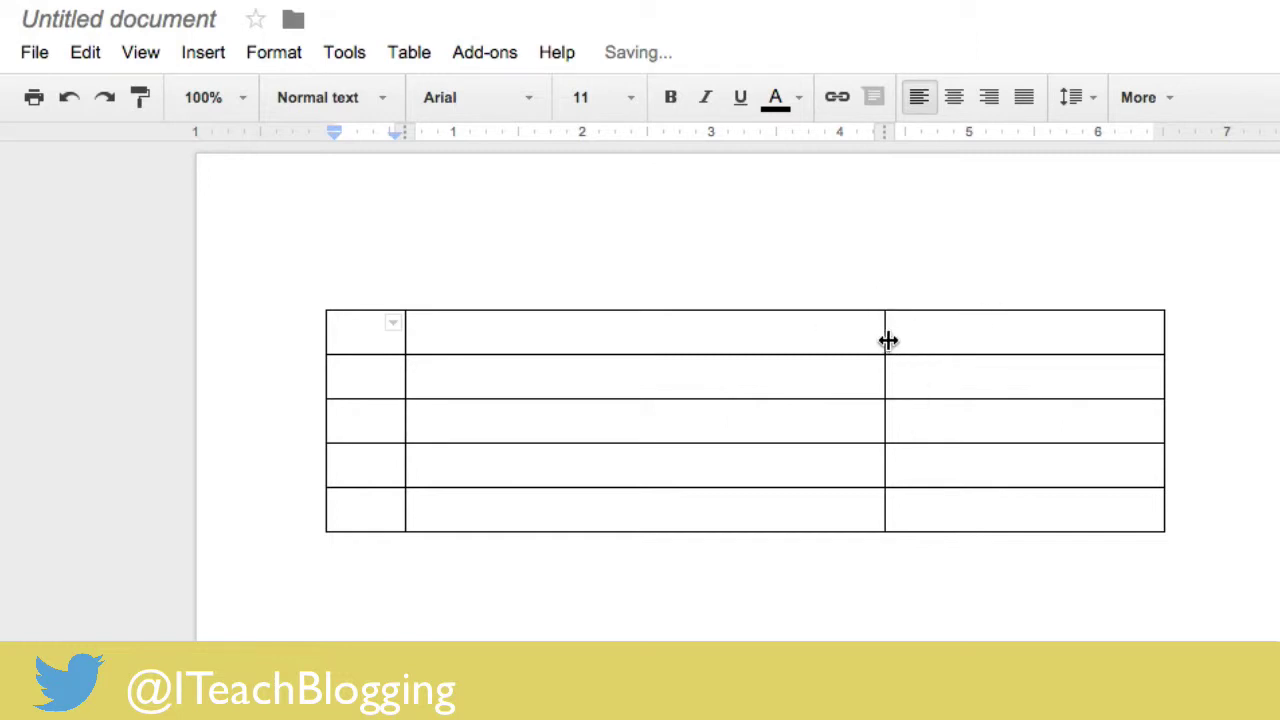
drag(888, 341, 1066, 334)
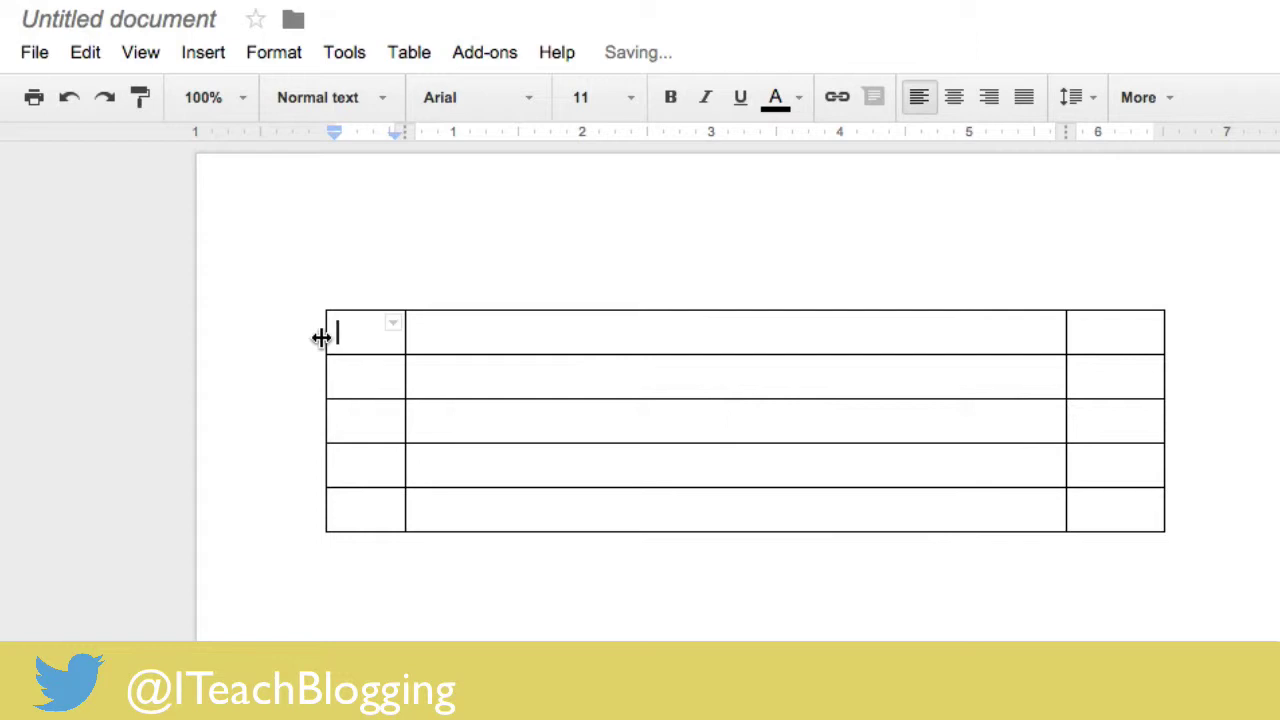
- Enter 1 in the first cell of the table and set its font size to 24
text(1)
key(Down)
click(350, 335)
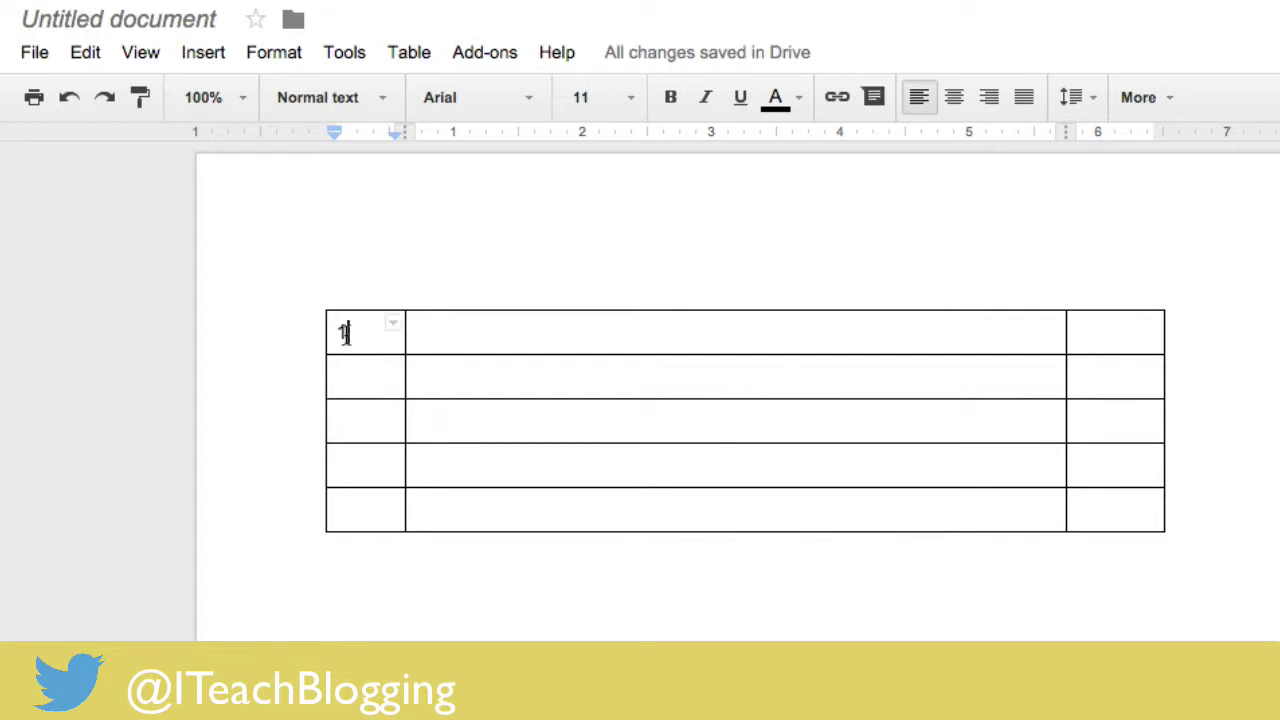
drag(348, 334, 334, 333)
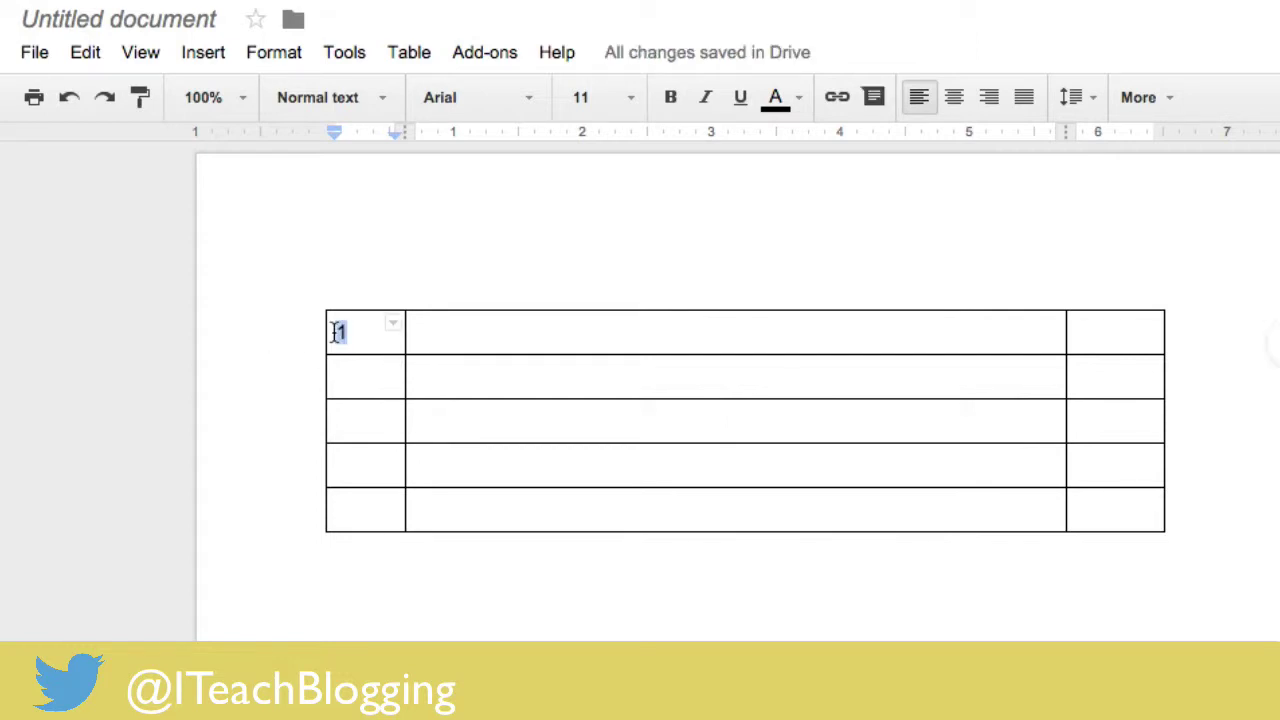
click(632, 97)
click(608, 394)
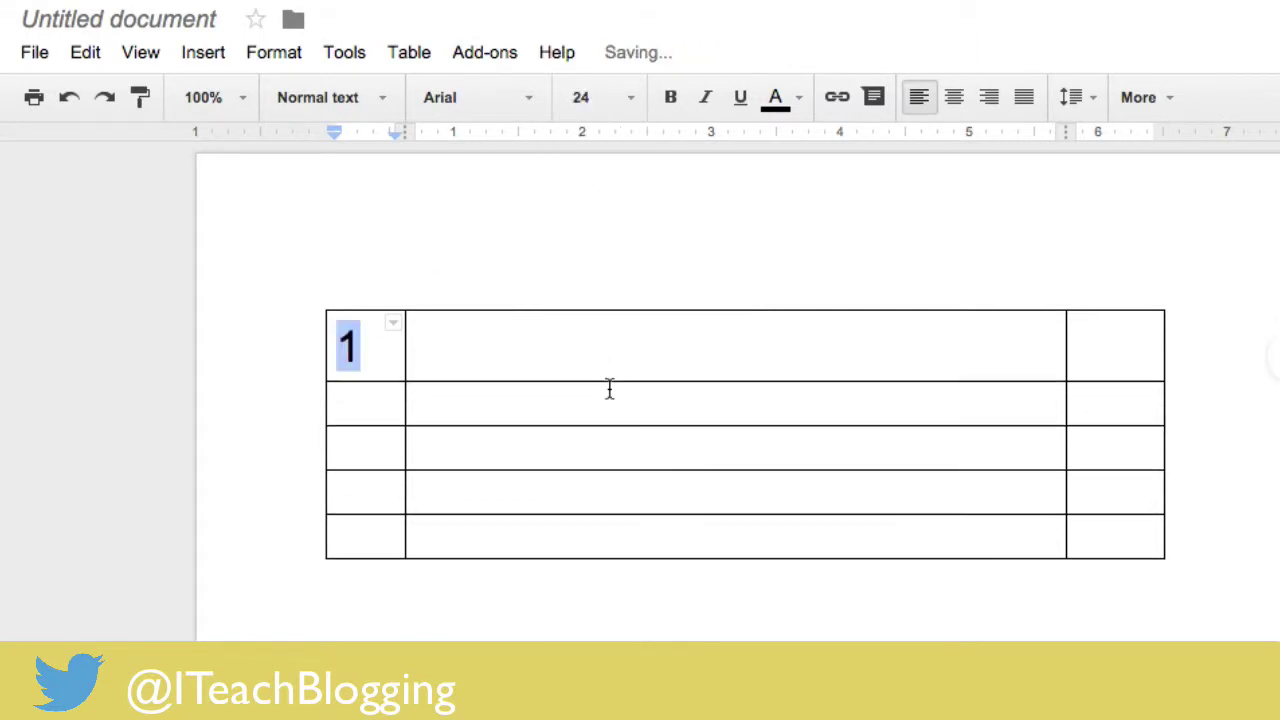
- Enter "This is your first point" in the middle cell of the first row
click(571, 349)
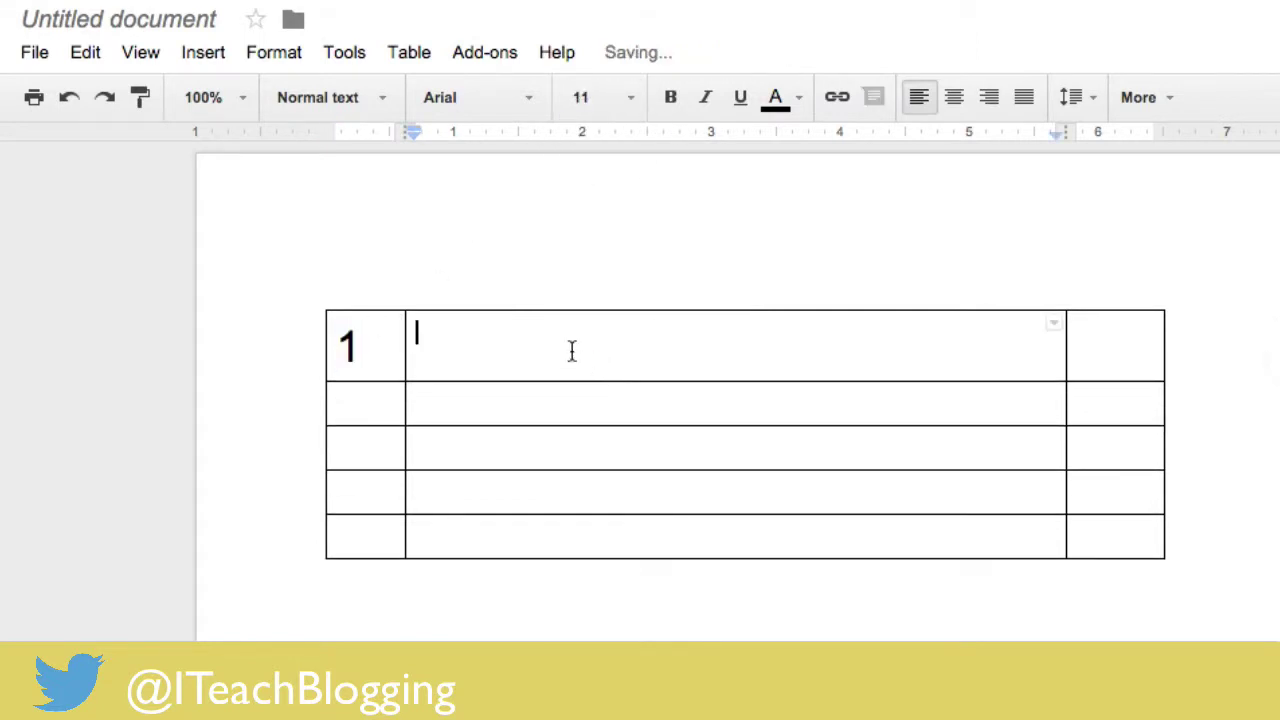
text(This is)
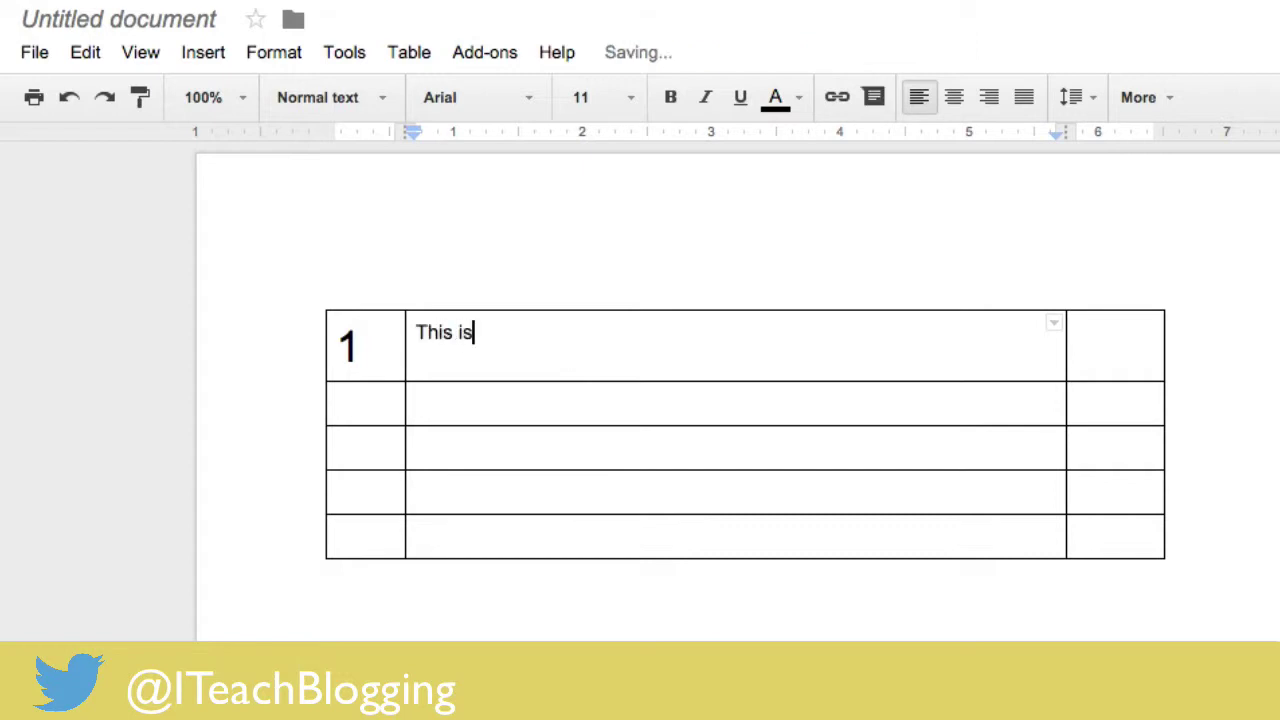
text( your first )
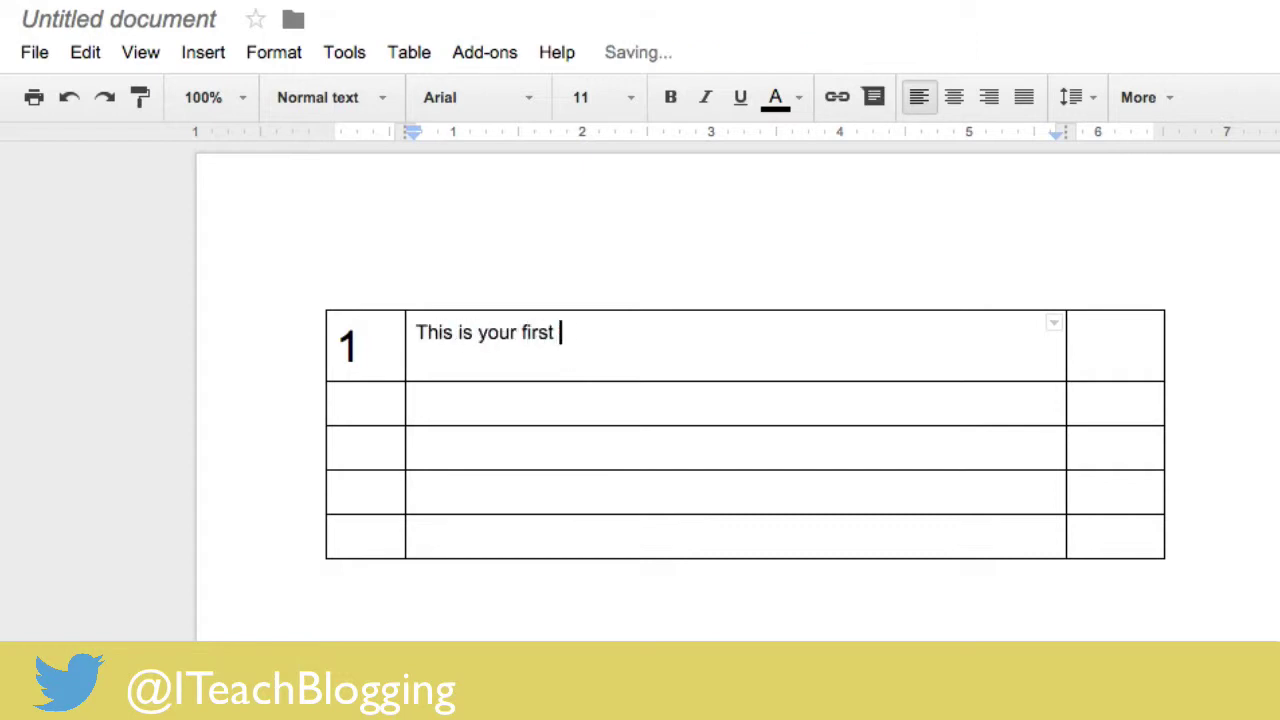
text(point)
click(662, 622)
- Add a checkbox-style bullet to the last cell of the first row
click(1110, 355)
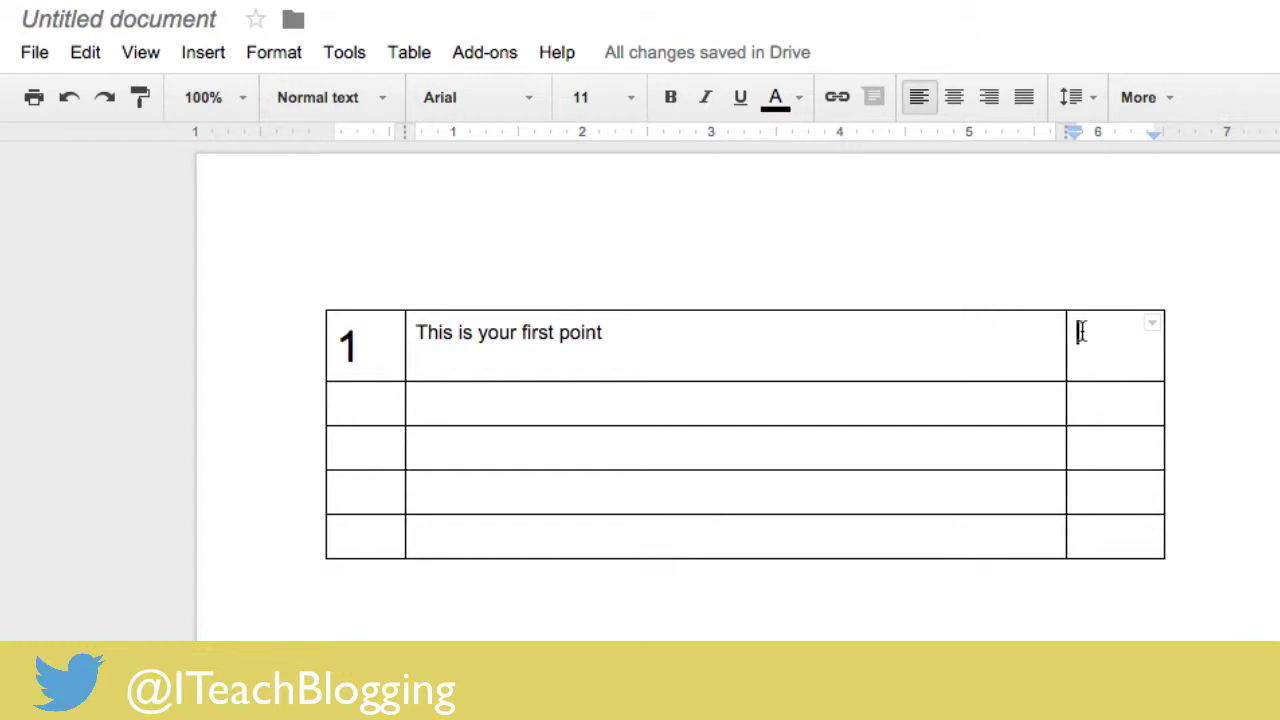
click(1090, 96)
click(1168, 95)
click(1168, 95)
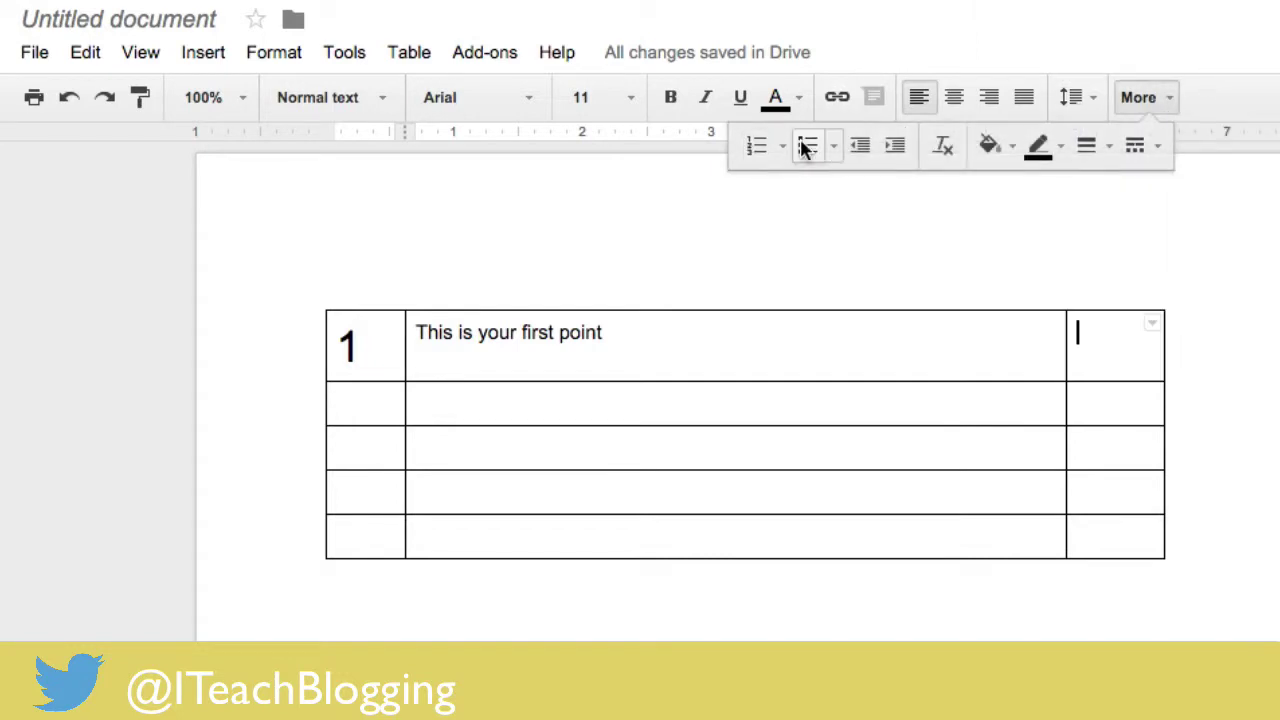
click(834, 146)
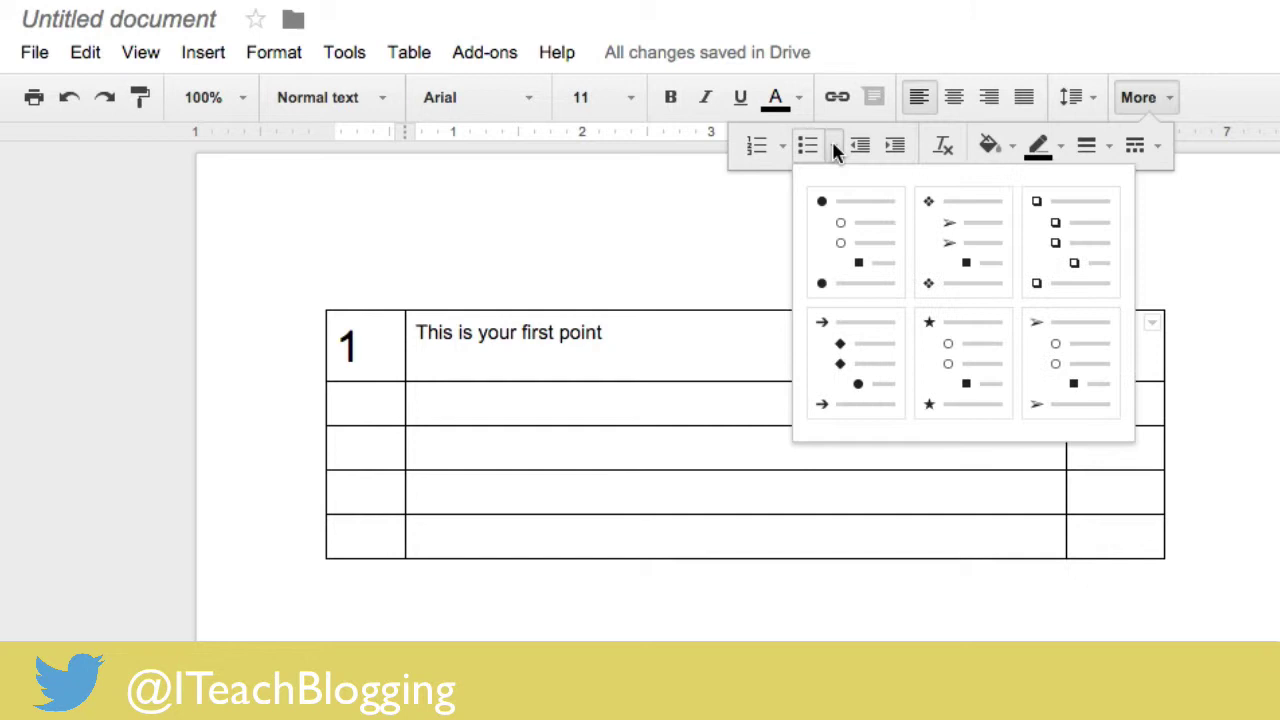
click(1069, 212)
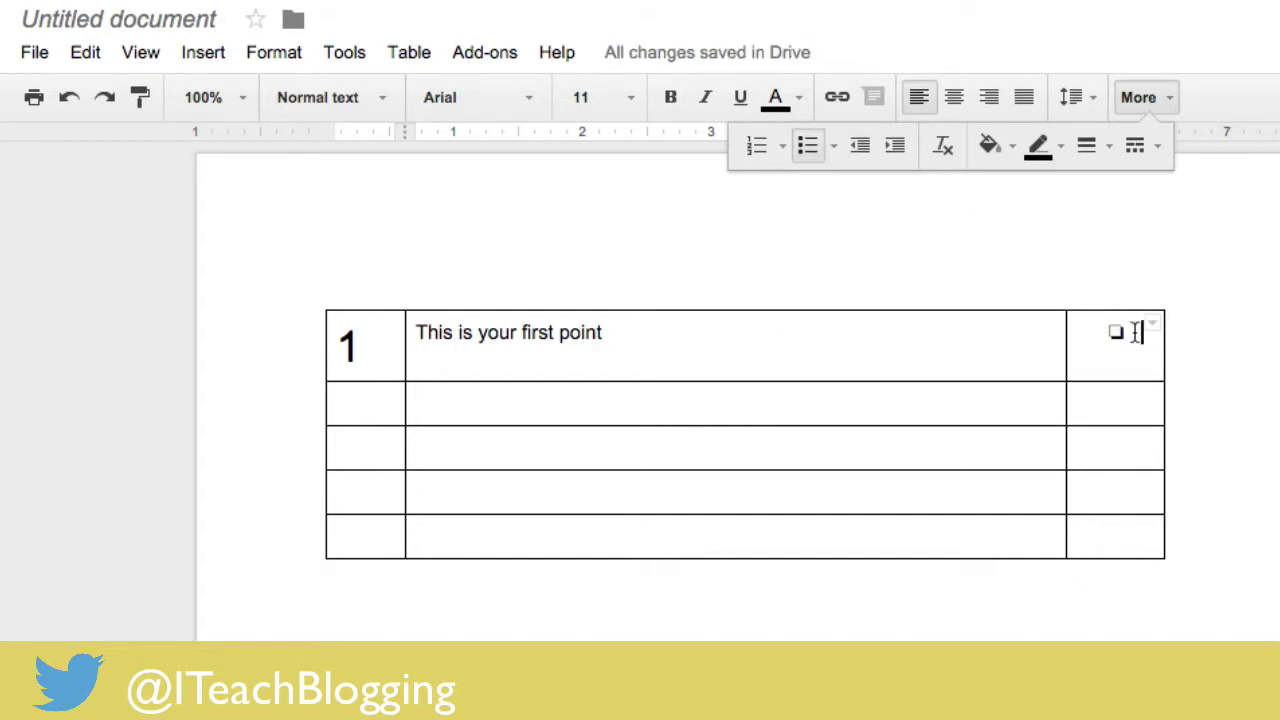
- Enlarge the checkbox bullet in the first row to font size 24
click(973, 336)
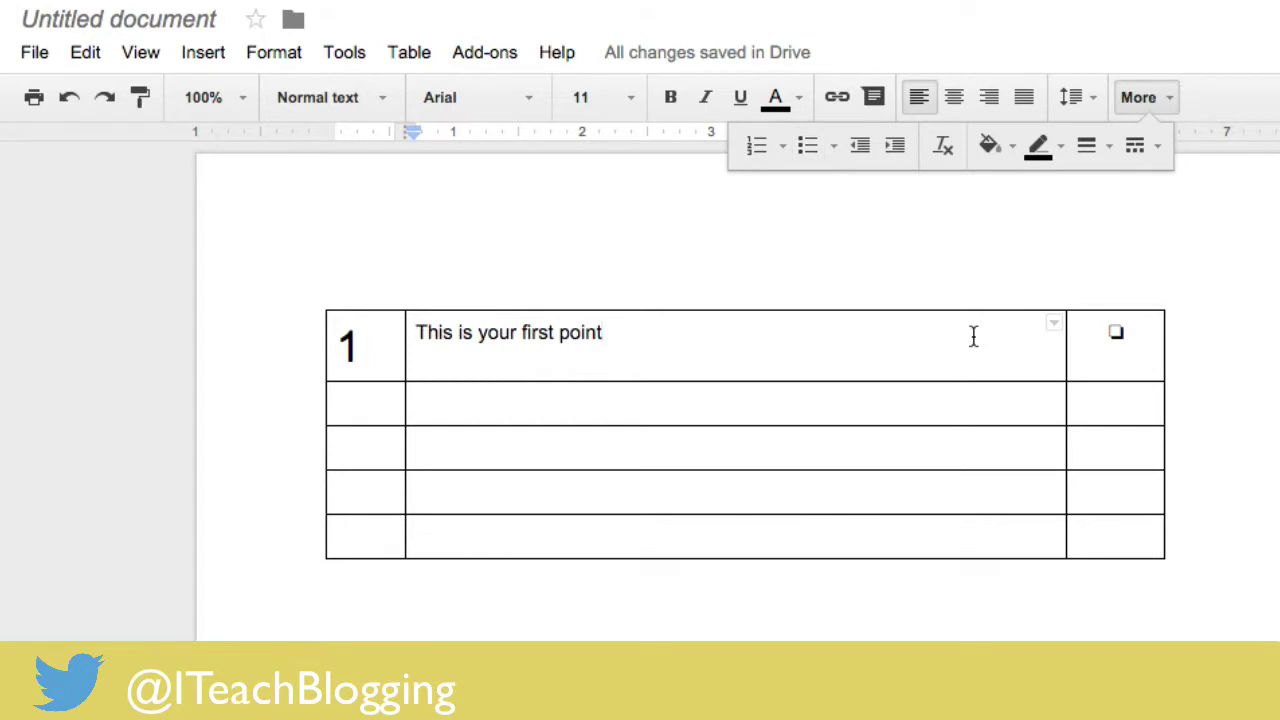
key(Tab)
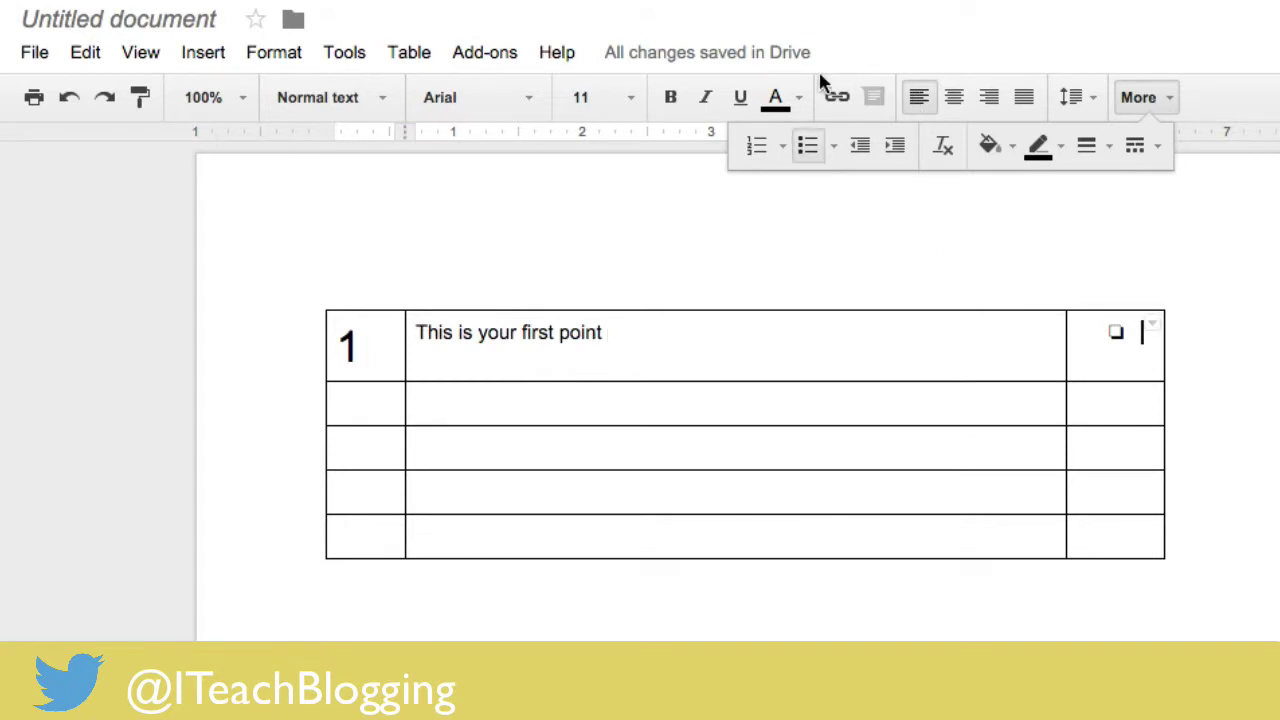
click(630, 99)
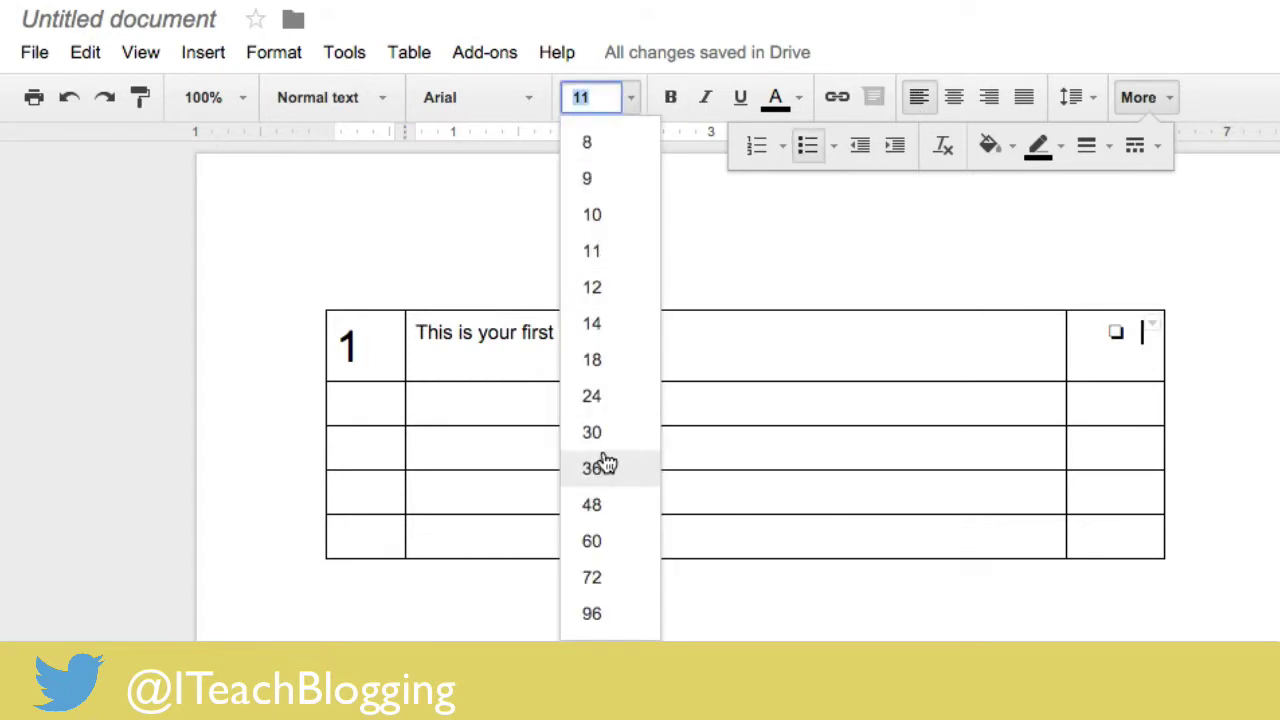
click(597, 396)
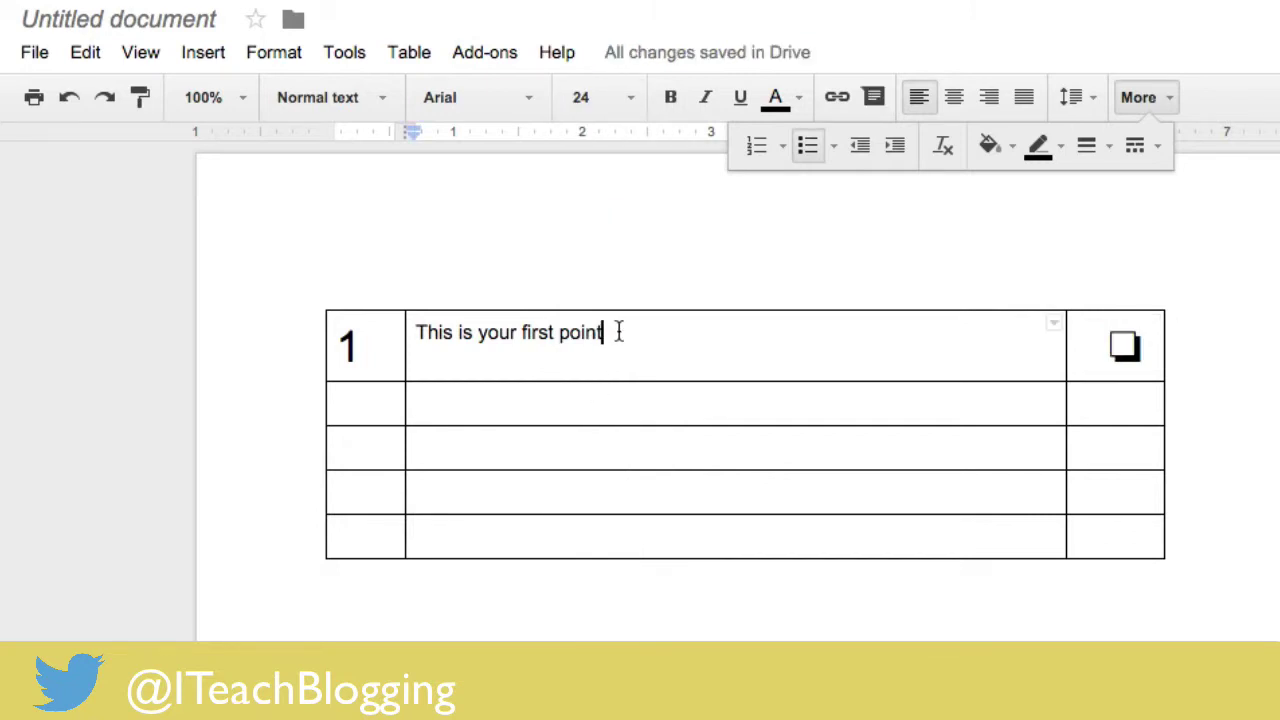
- Set the font size of the text "This is your first point" to 18
drag(617, 330, 409, 331)
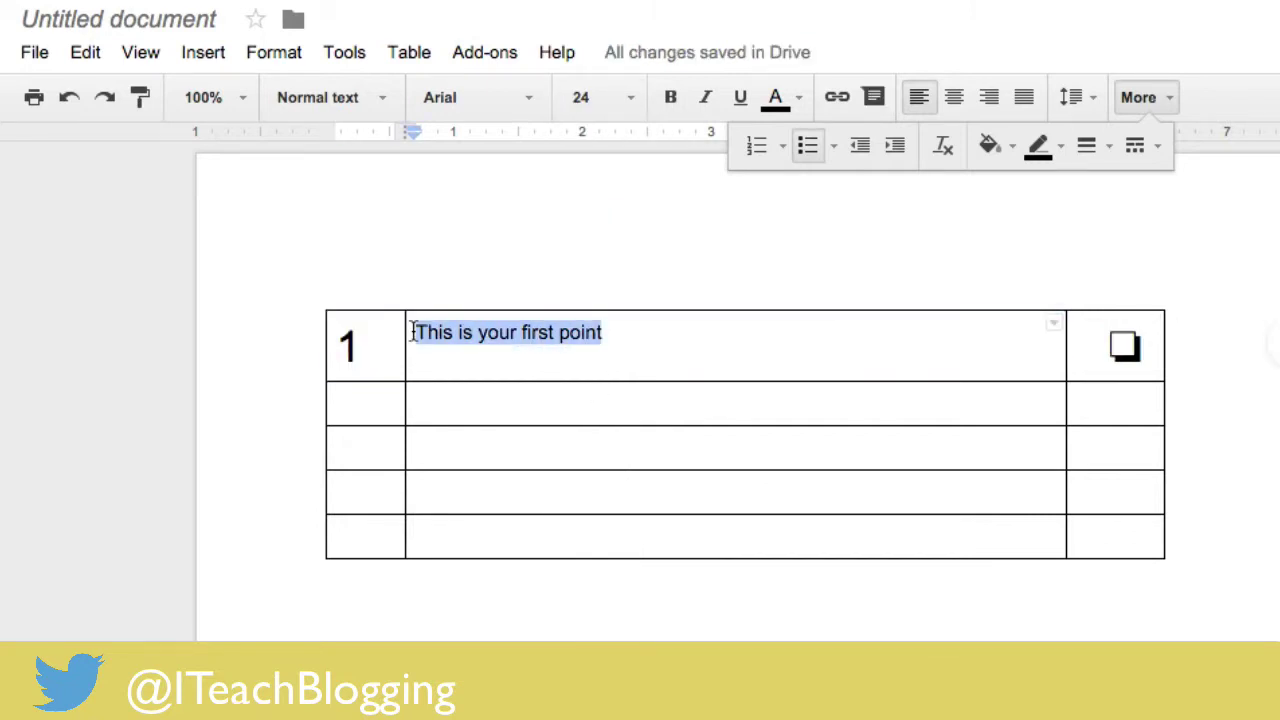
click(632, 97)
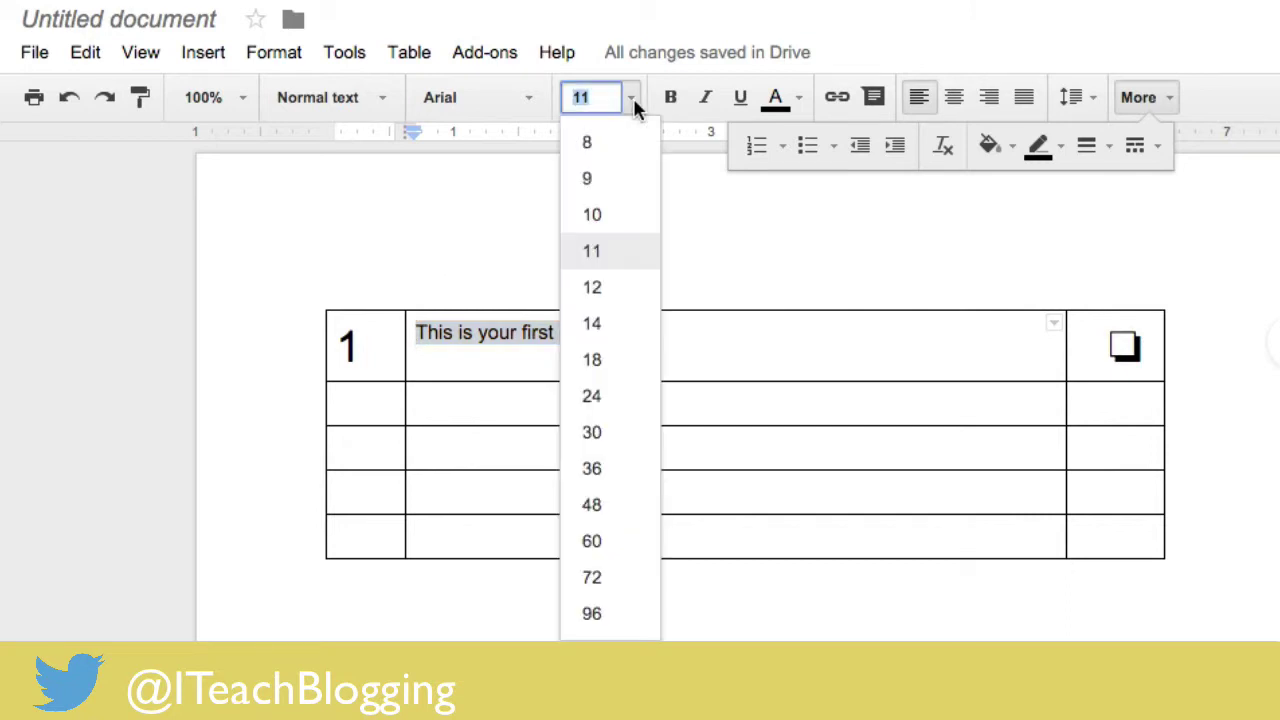
click(600, 360)
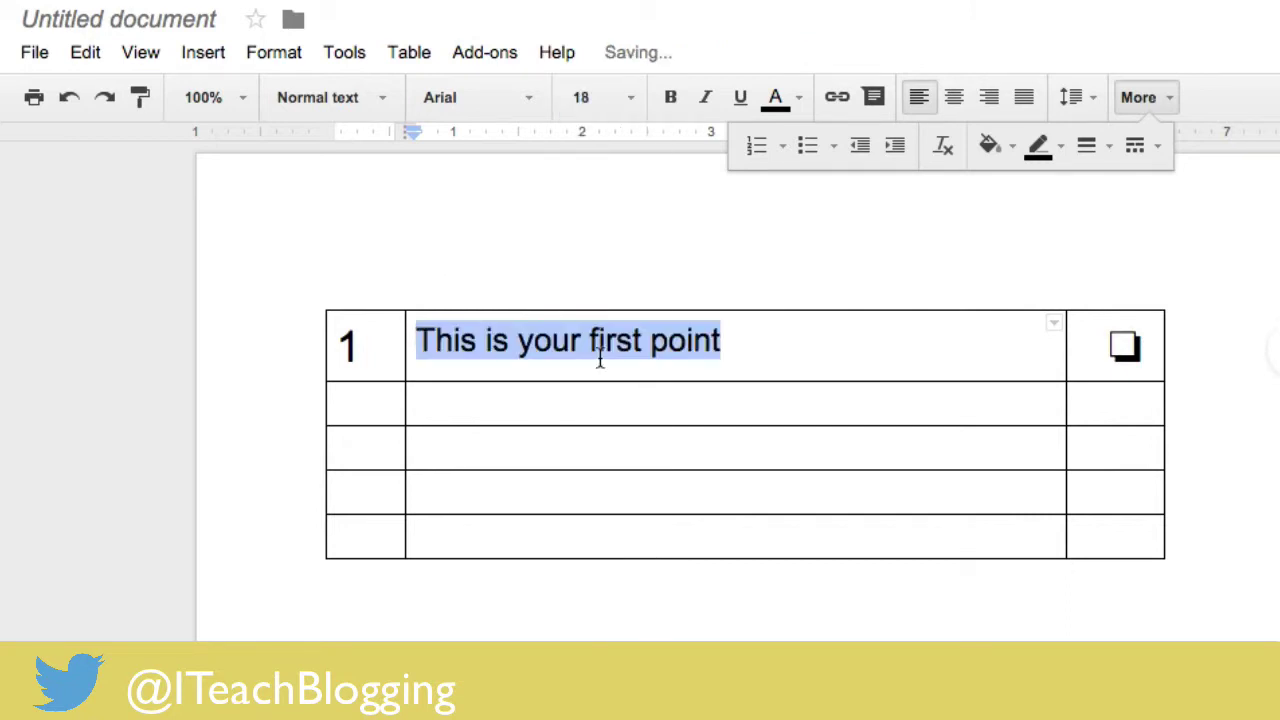
- Start a bulleted list in the middle cell of the second row with "Sub point 1" as its first item
click(526, 398)
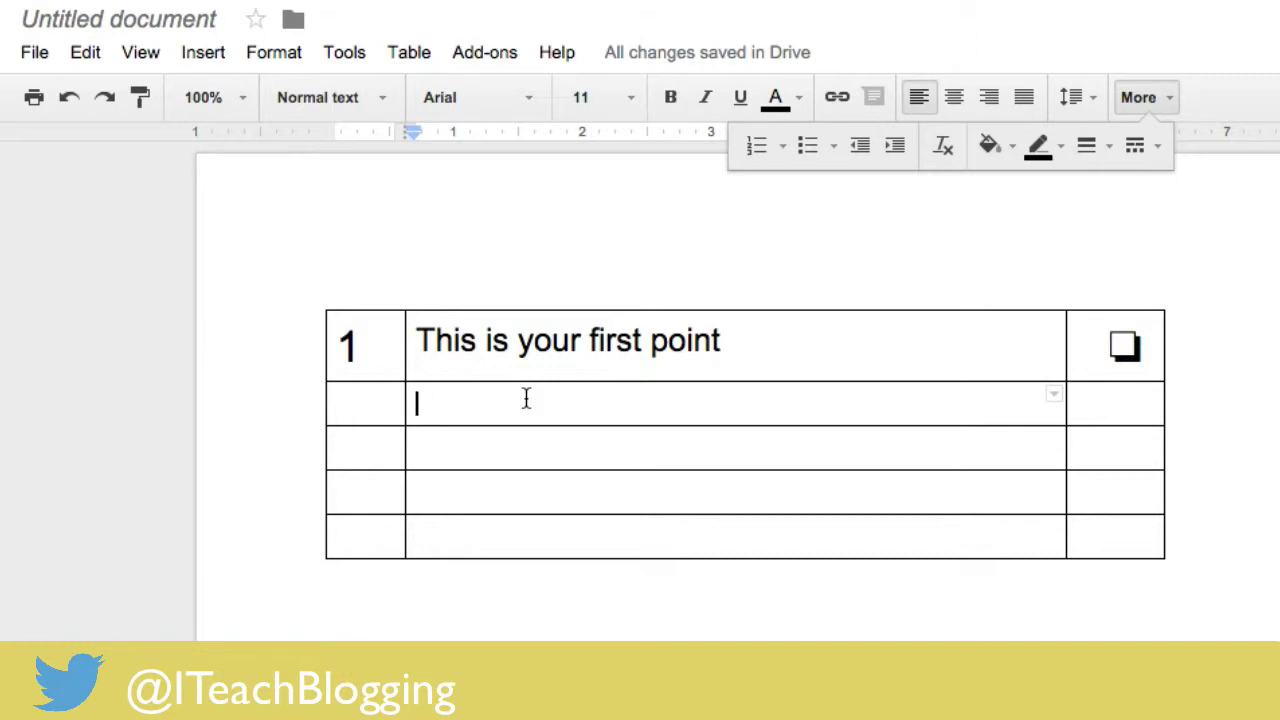
click(808, 146)
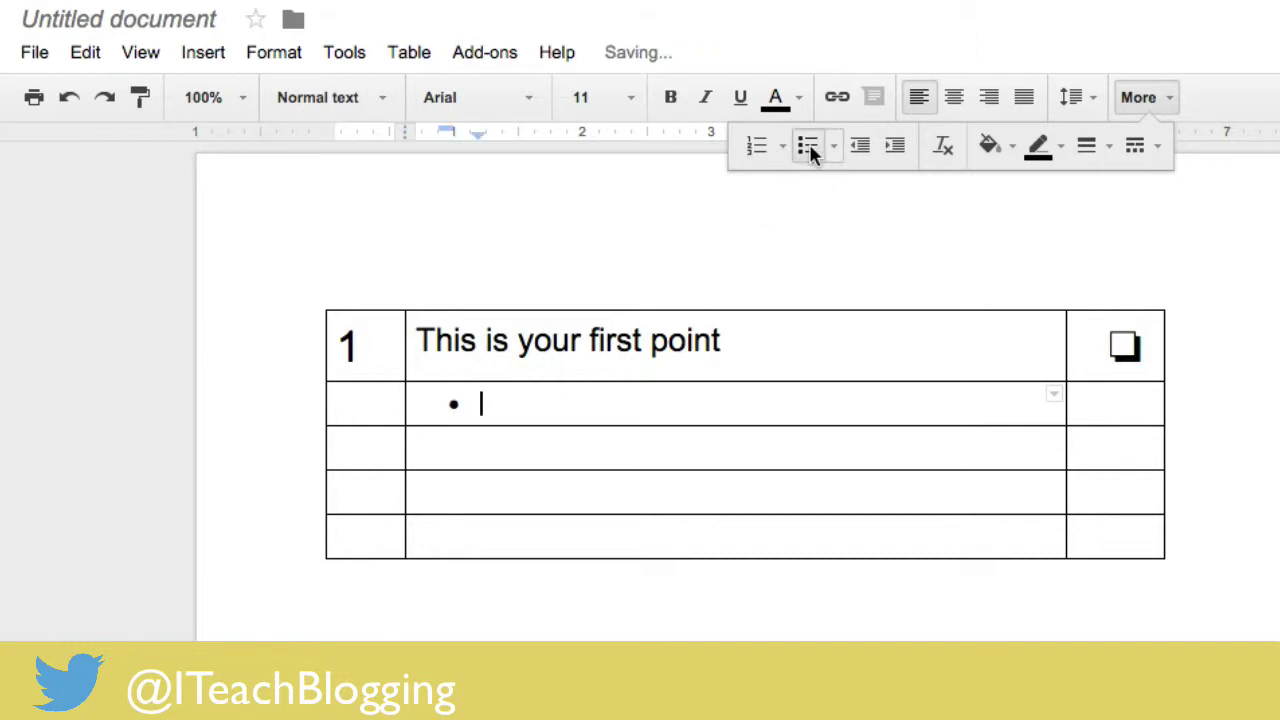
text(Sub poi)
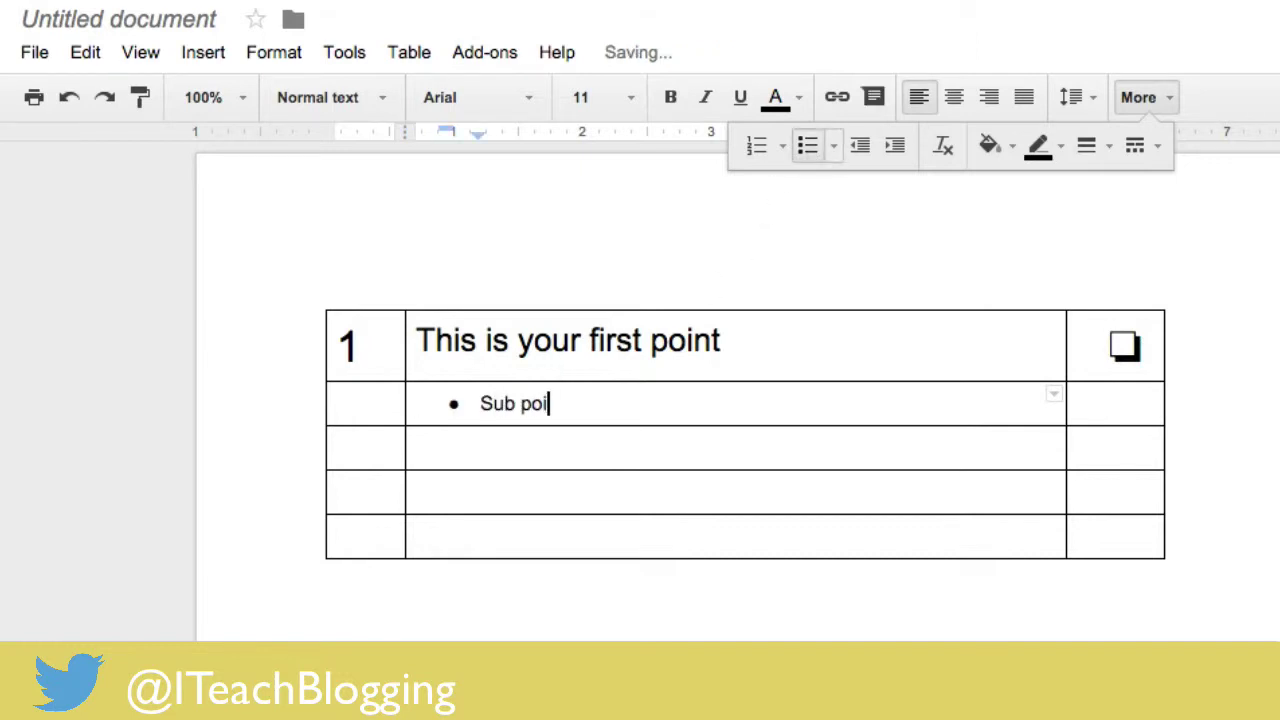
text(nt 1)
key(Return)
- Add "Sub point 2" and "Sub point 3" as further bullets in the second row's list
text(Sub)
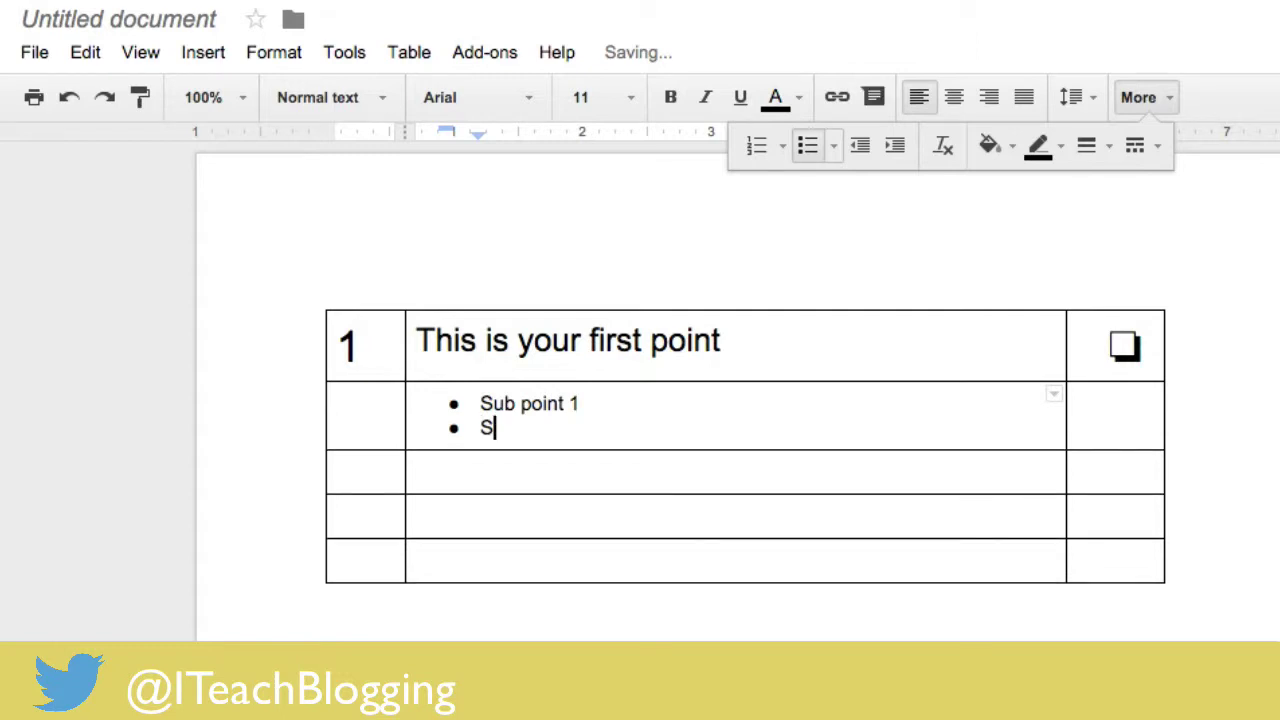
text(t)
key(BackSpace)
text(Pointy)
key(BackSpace)
key(BackSpace)
key(BackSpace)
key(BackSpace)
key(BackSpace)
key(BackSpace)
text(point 2)
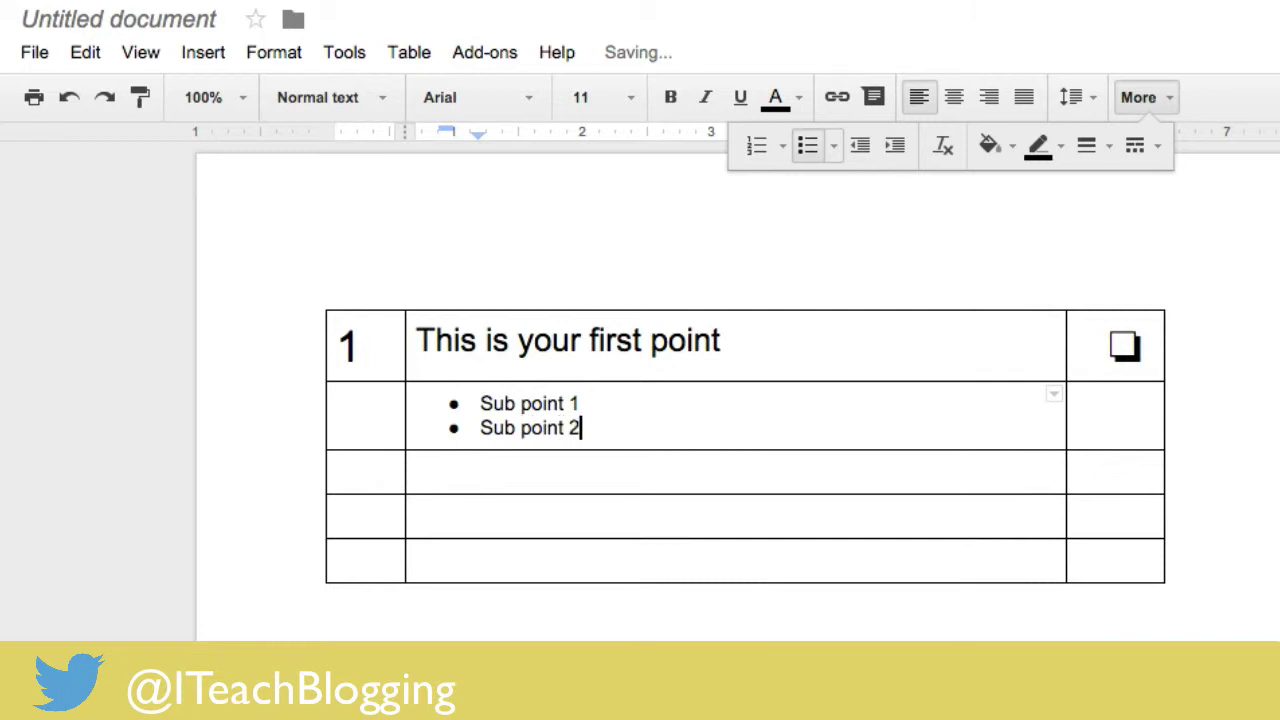
key(Return)
text(Sub point 3)
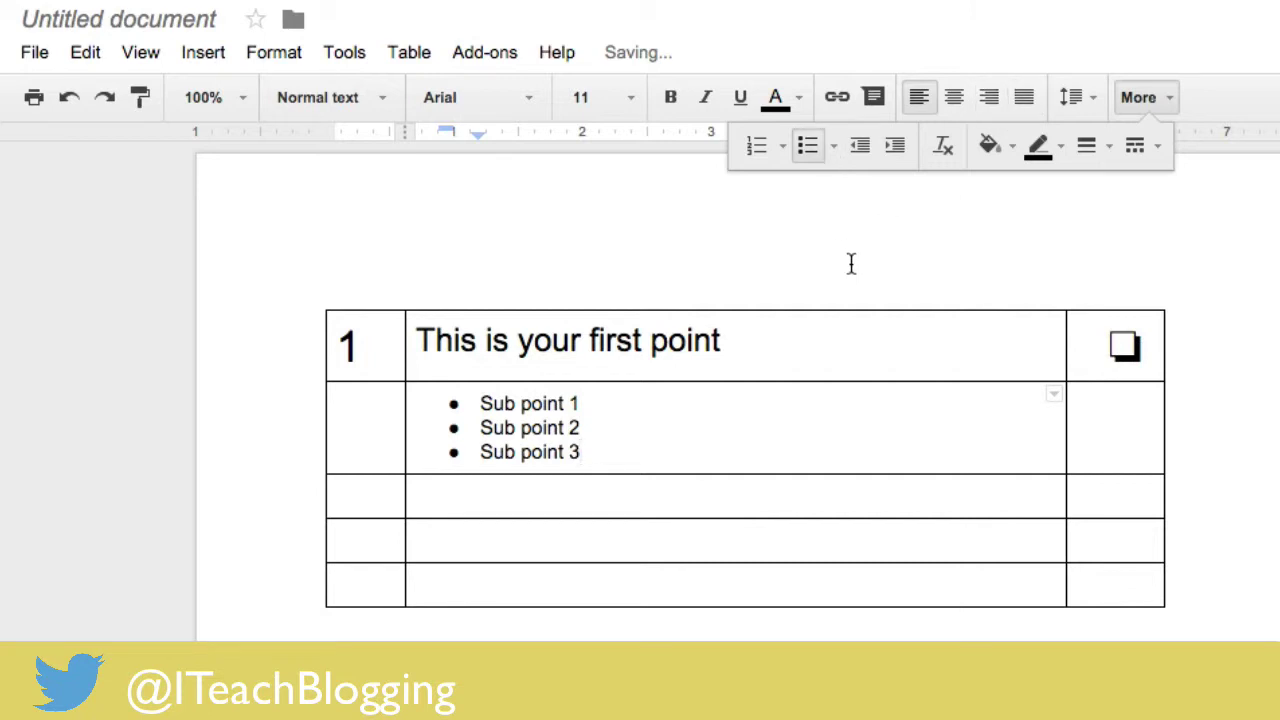
- Replace the word "point" with "step" in the first row's text so it reads "This is your first step"
click(818, 363)
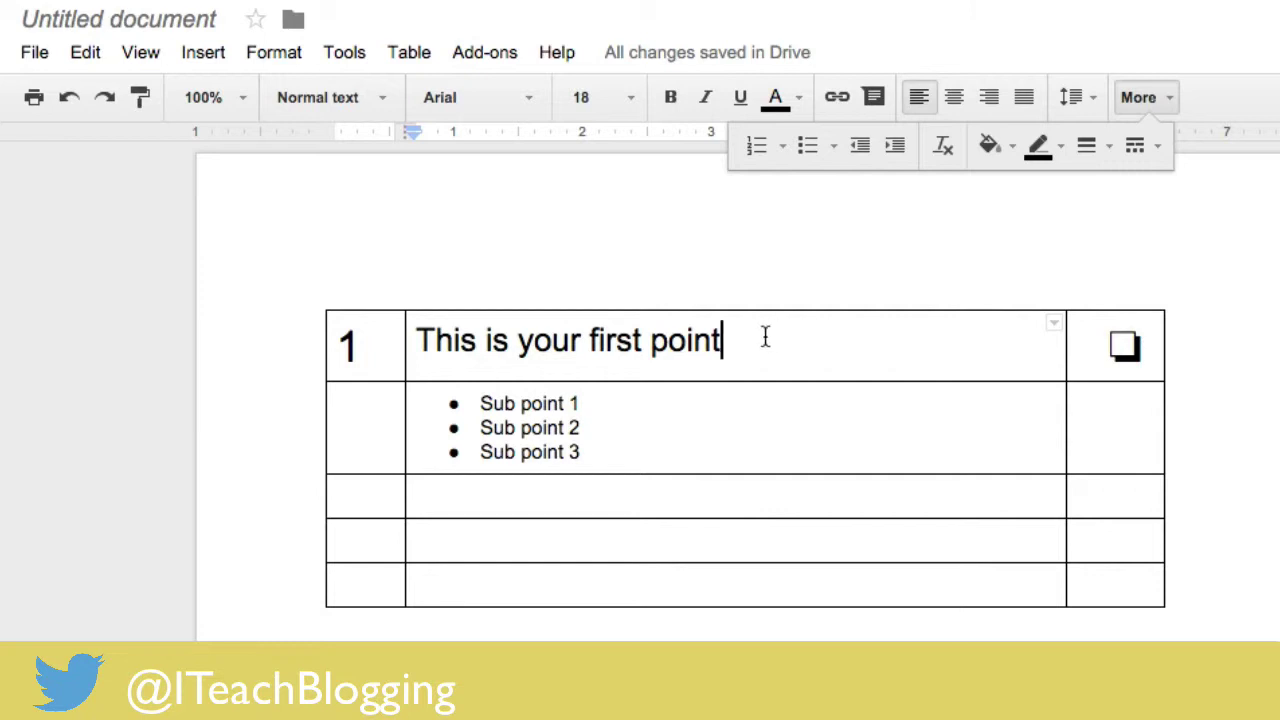
key(BackSpace)
key(BackSpace)
key(BackSpace)
key(BackSpace)
key(BackSpace)
text(step)
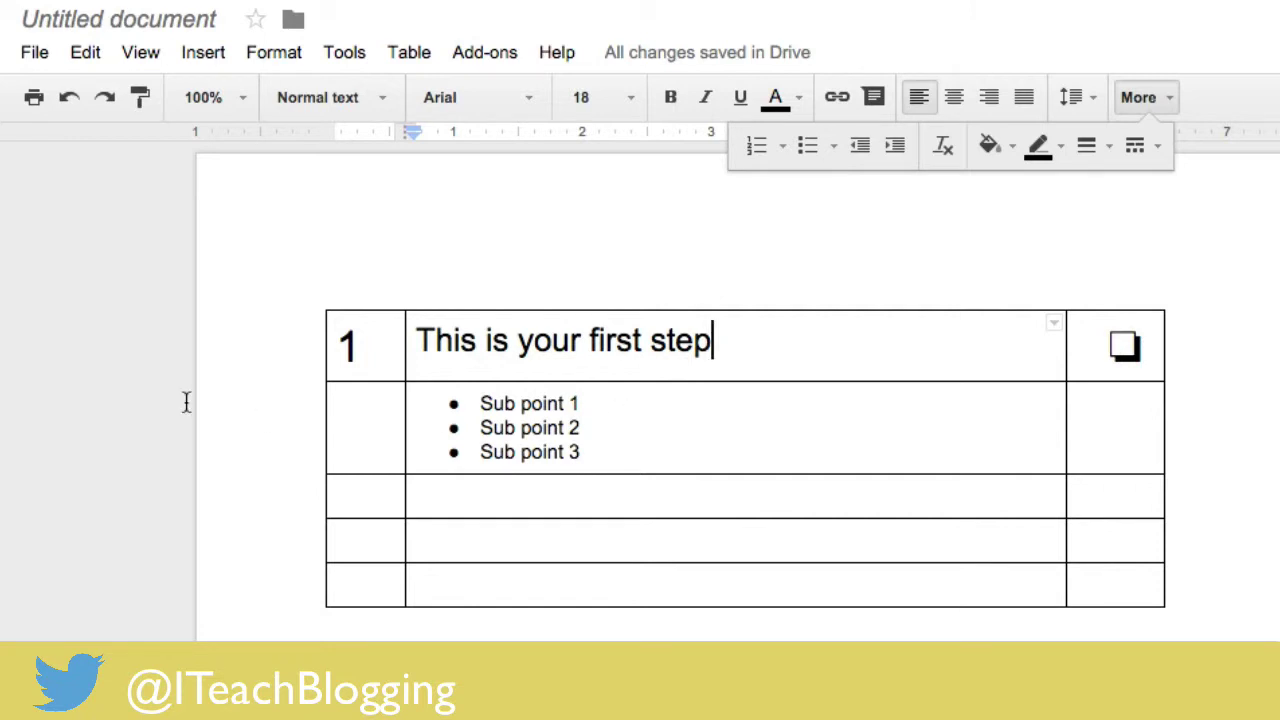
- Copy the contents of the first two table rows and paste them starting at the first cell of the third row
click(340, 346)
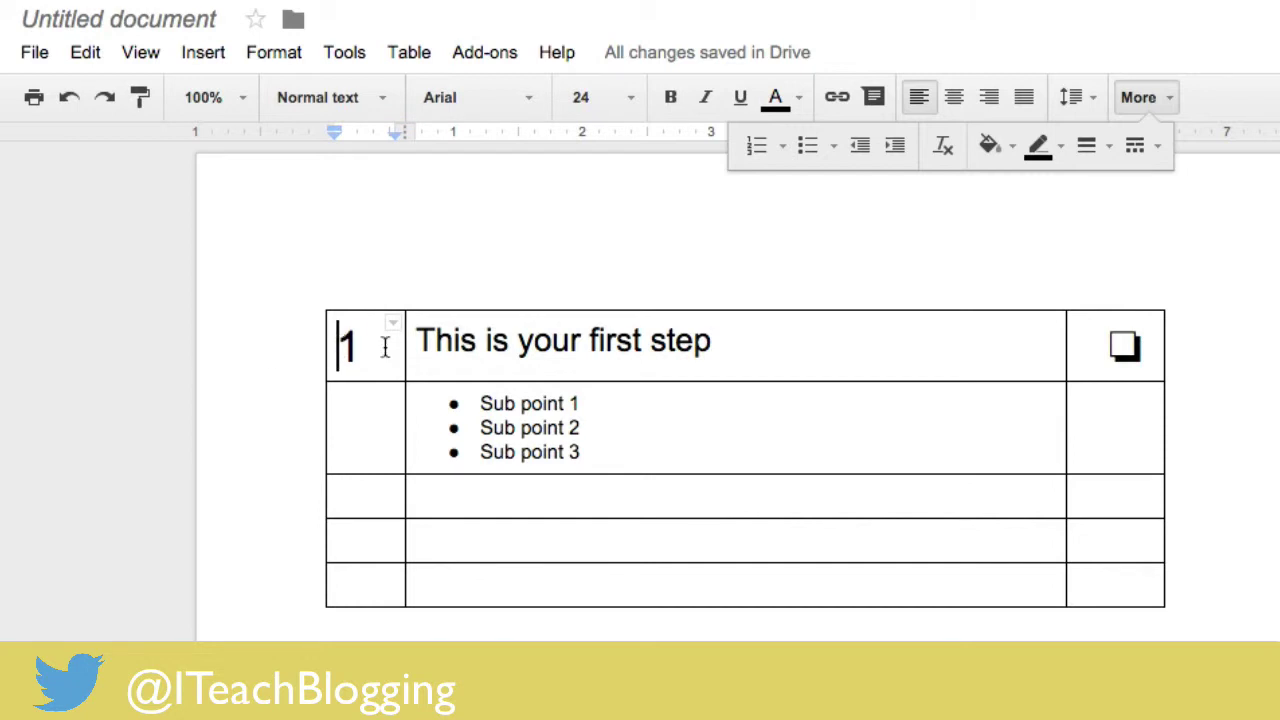
drag(386, 346, 1099, 444)
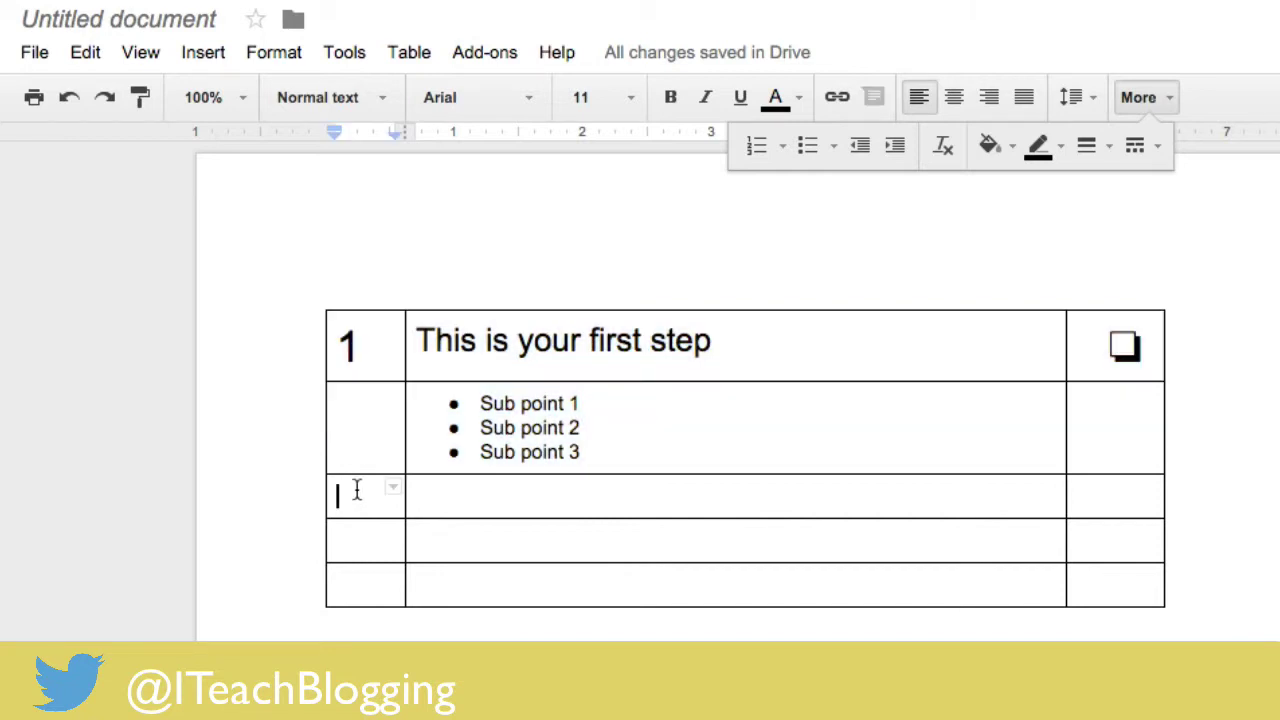
click(355, 488)
text(1	This is your first step	❑ 	Sub point 1 Sub point 2 Sub point 3)
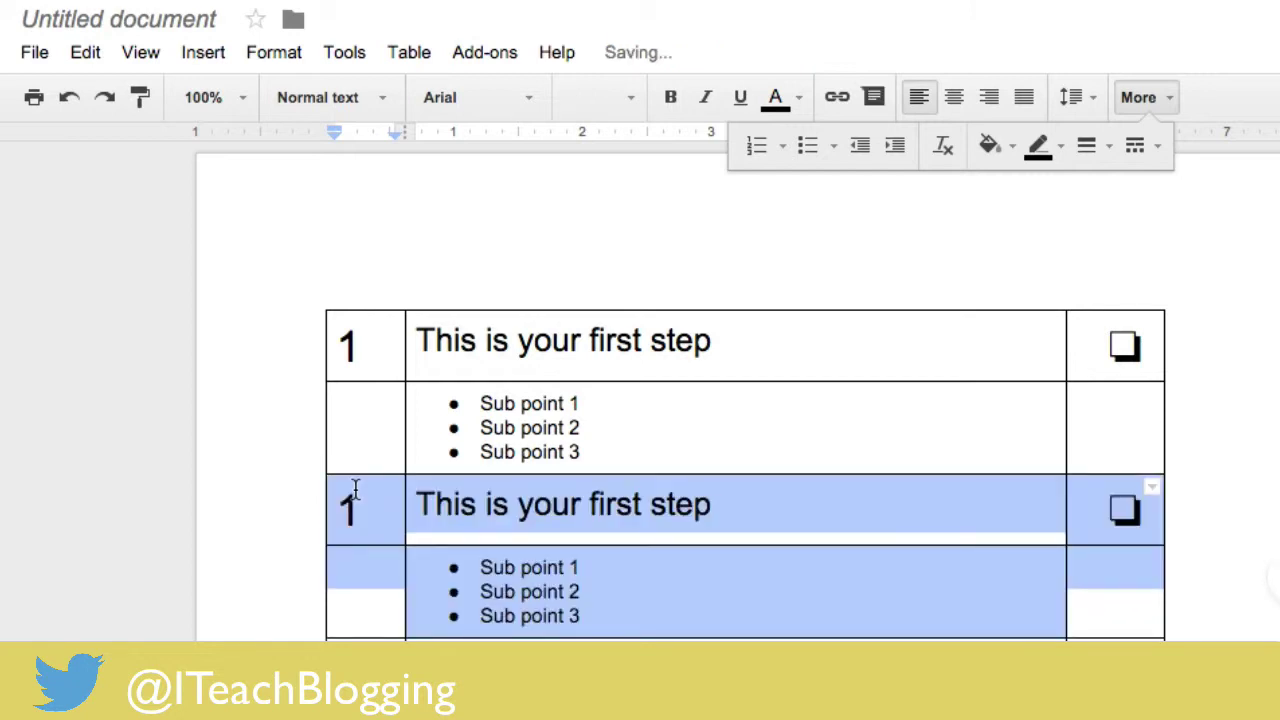
- Change the step number in the table's third row to 2
click(355, 488)
key(BackSpace)
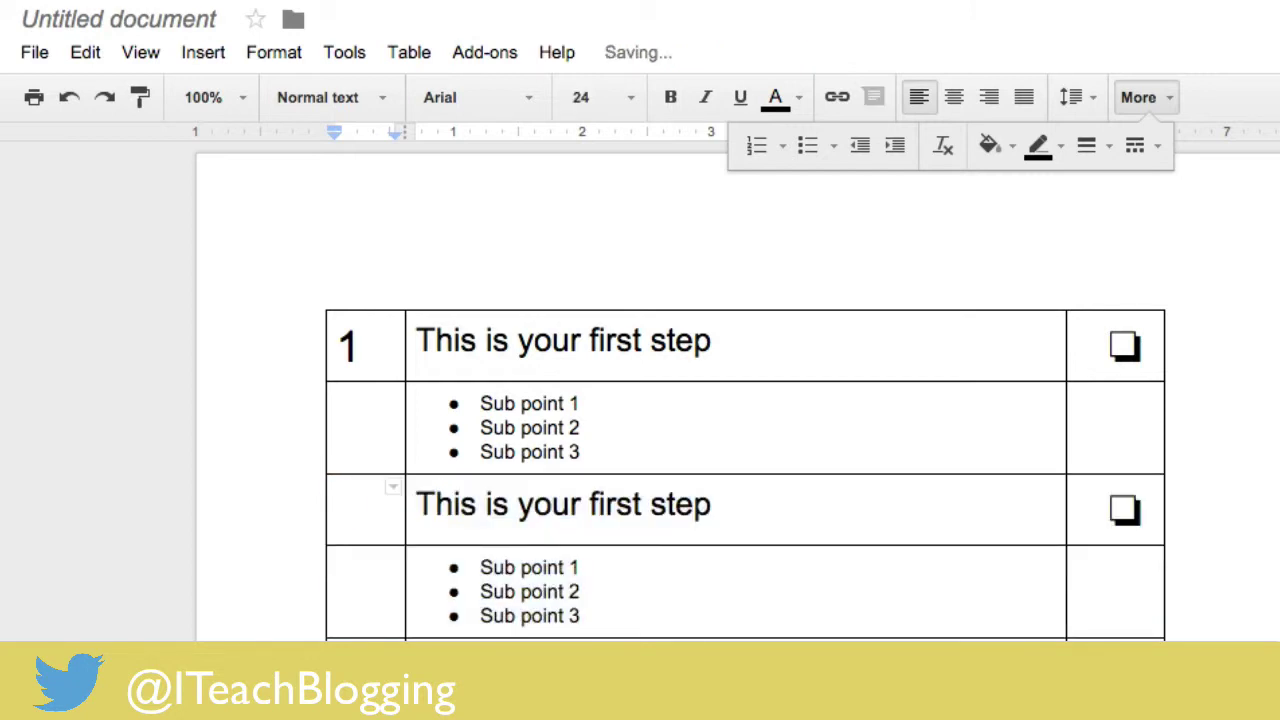
text(2)
- Add four more empty rows at the end of the table, below step 2
click(379, 646)
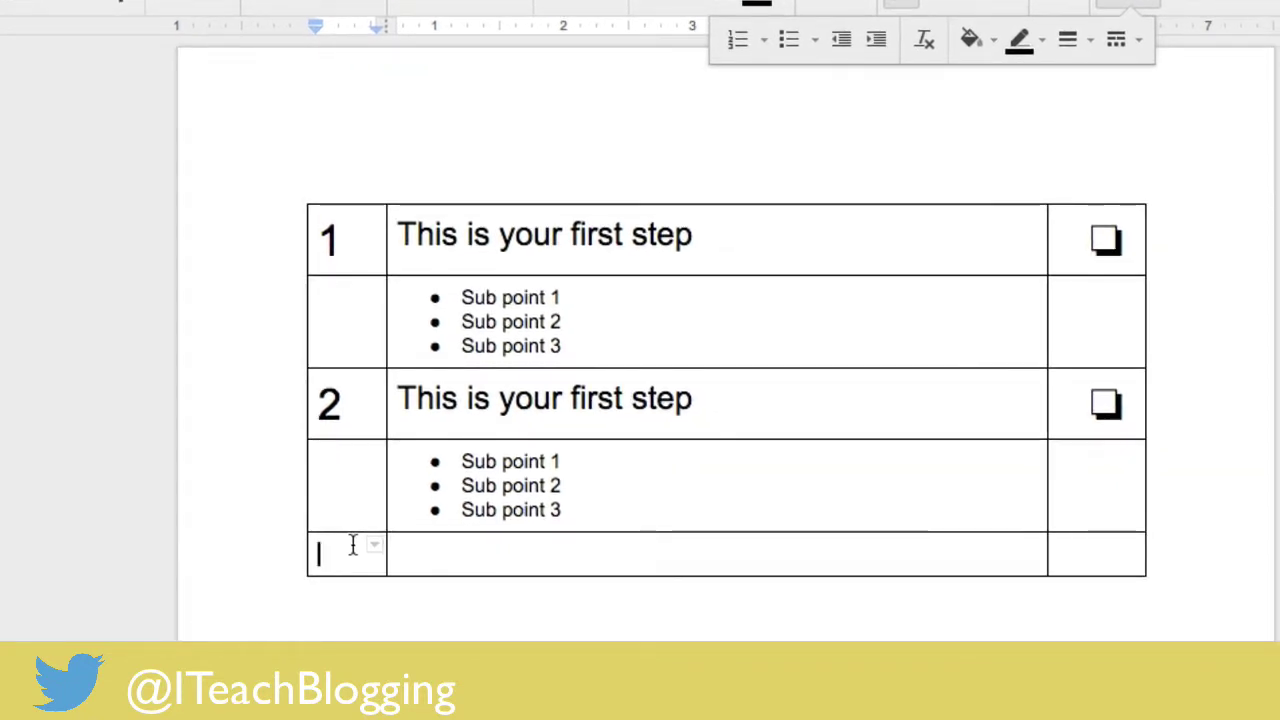
double_click(337, 551)
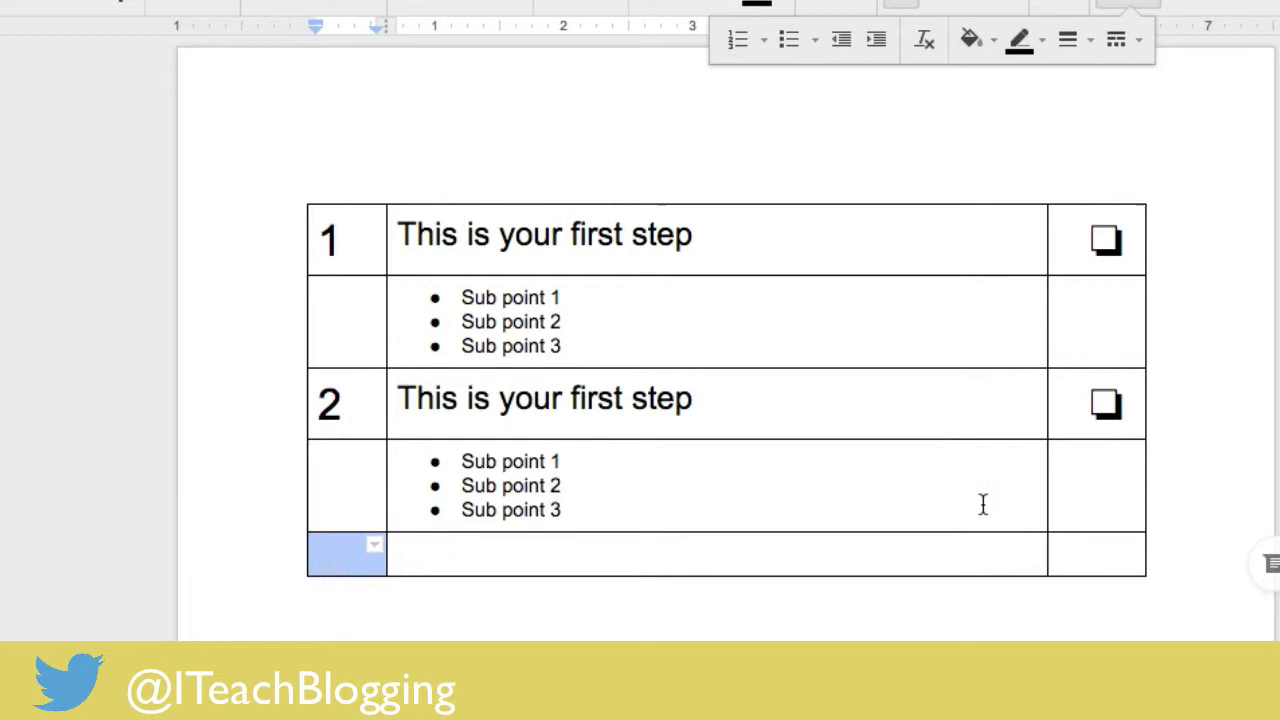
click(797, 543)
key(Tab)
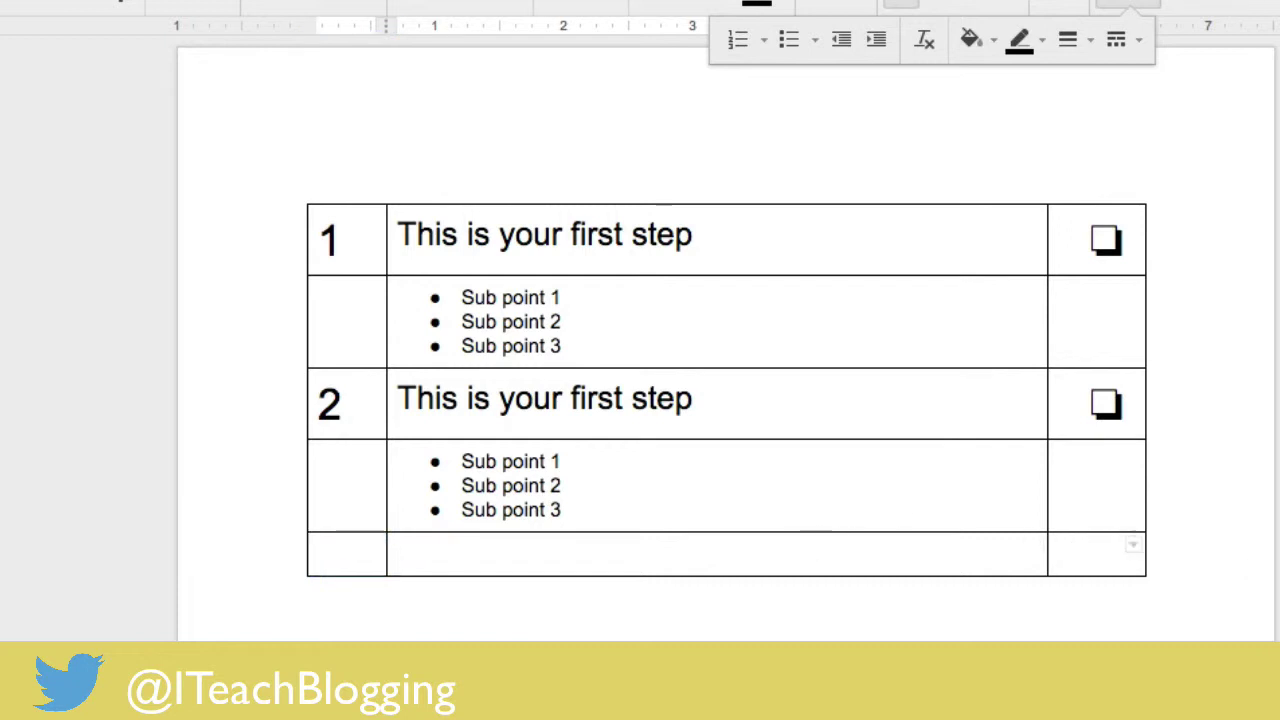
key(Tab)
key(Tab)
key(Tab)
key(Tab)
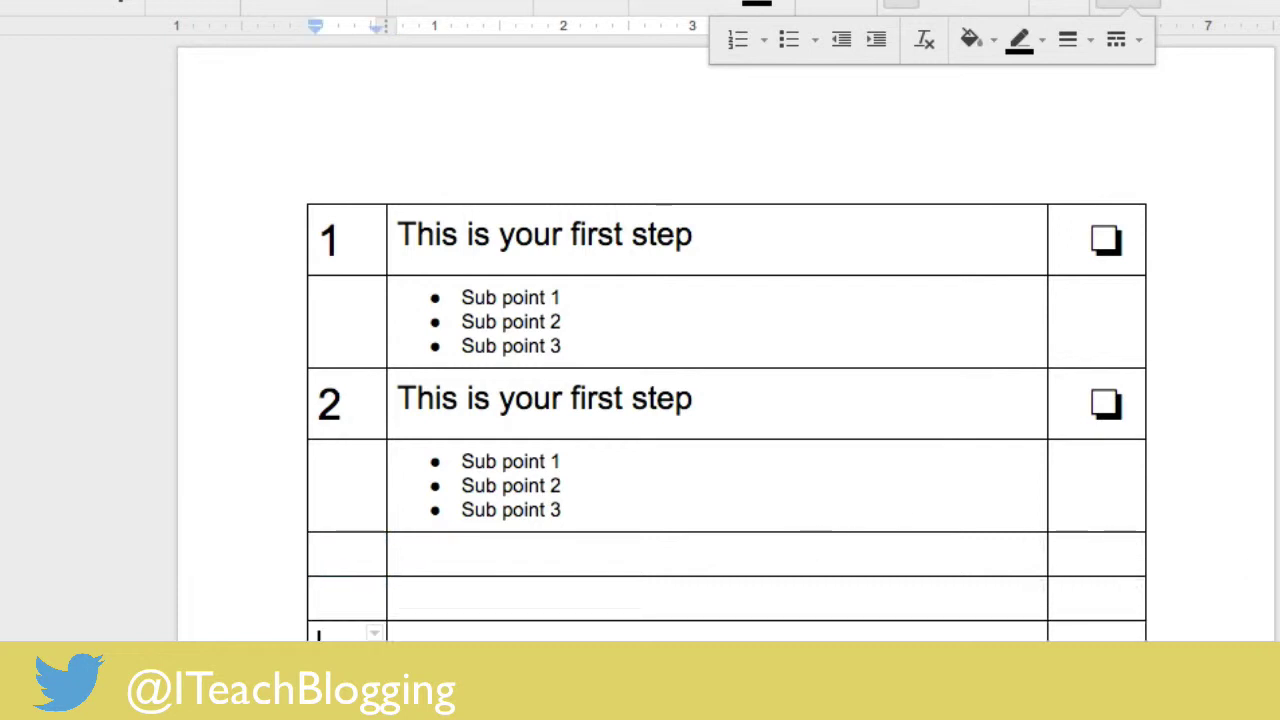
key(Tab)
key(Tab)
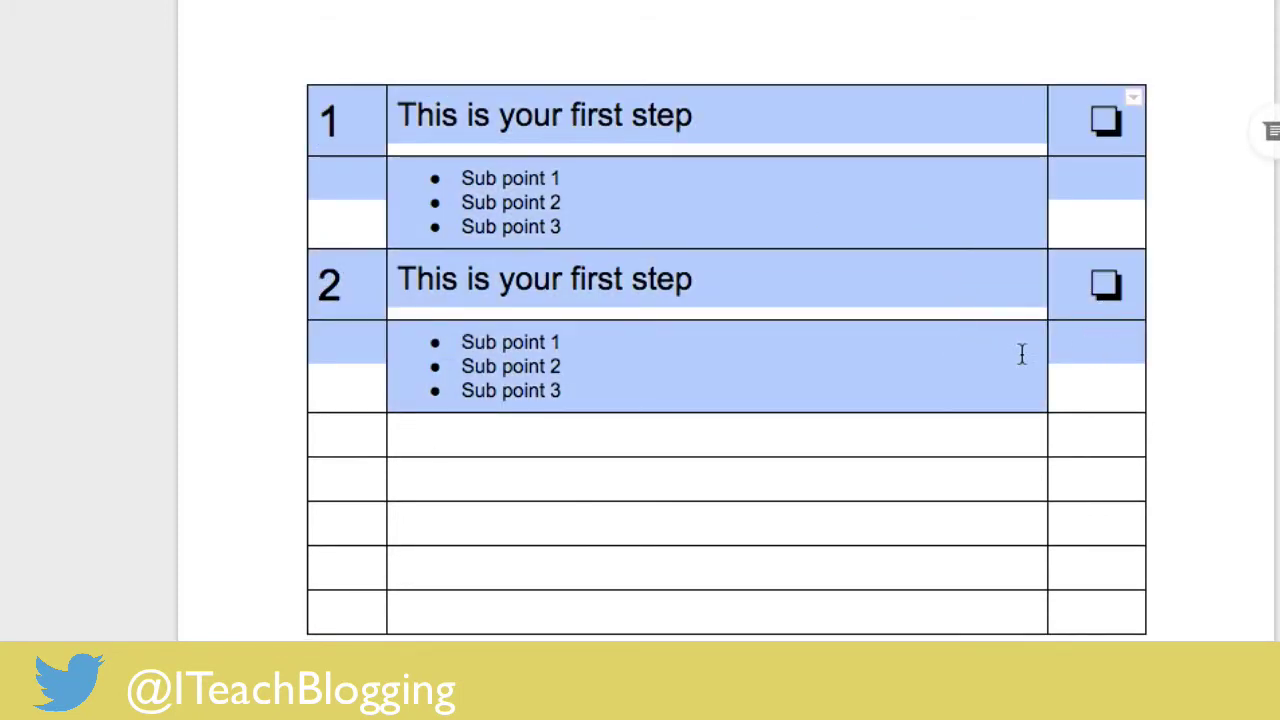
- Paste a copy of the first four table rows into the empty rows and renumber the copied steps as 3 and 4
click(343, 431)
text(1	This is your first step	❏ 	Sub point 1 Sub point 2 Sub point 3	 2	This is your first step	❏ 	Sub point 1 Sub point 2 Sub point 3)
click(343, 431)
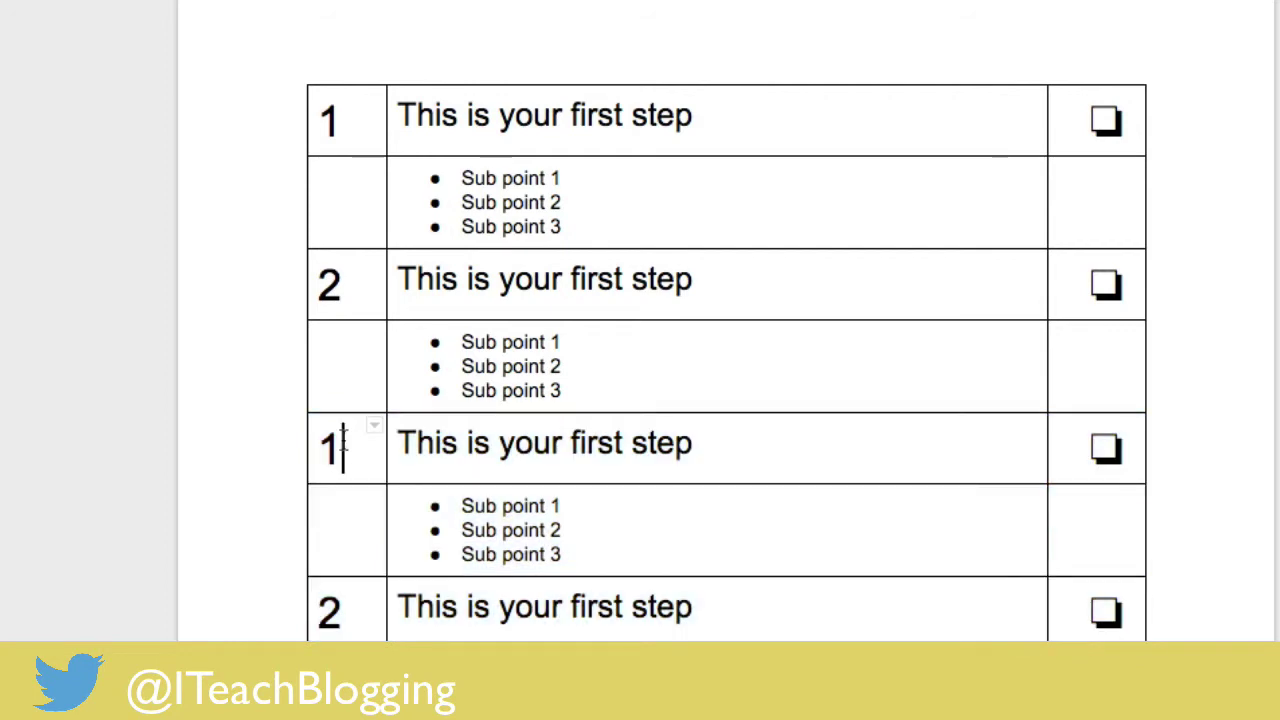
key(BackSpace)
text(3)
click(341, 610)
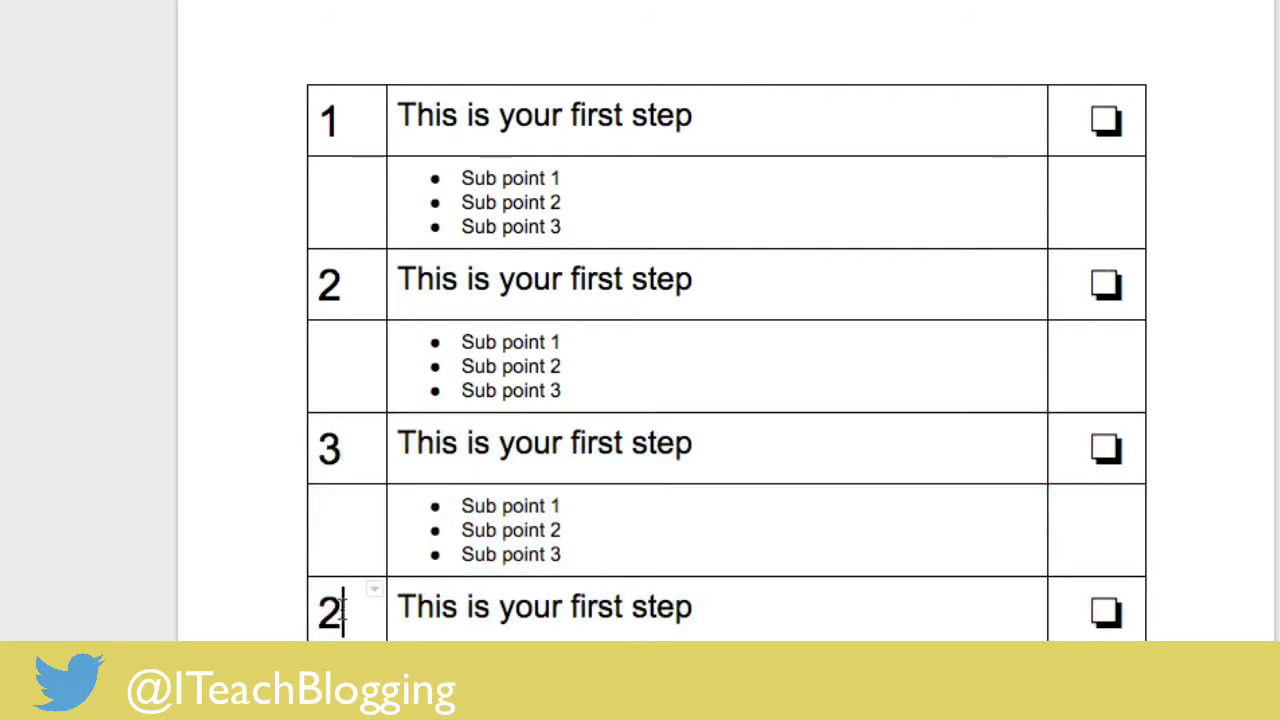
key(BackSpace)
text(4)
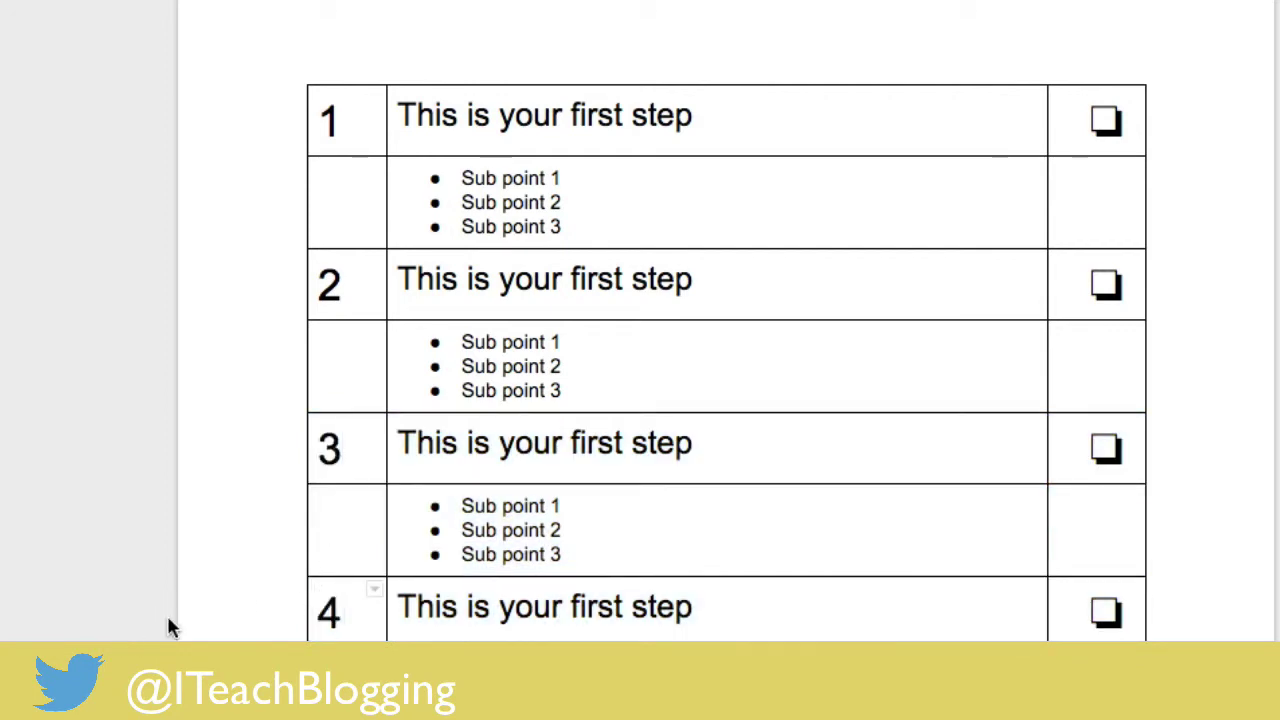
- Add three more empty rows at the end of the table, below step 4
scroll(246, 111, down, 1)
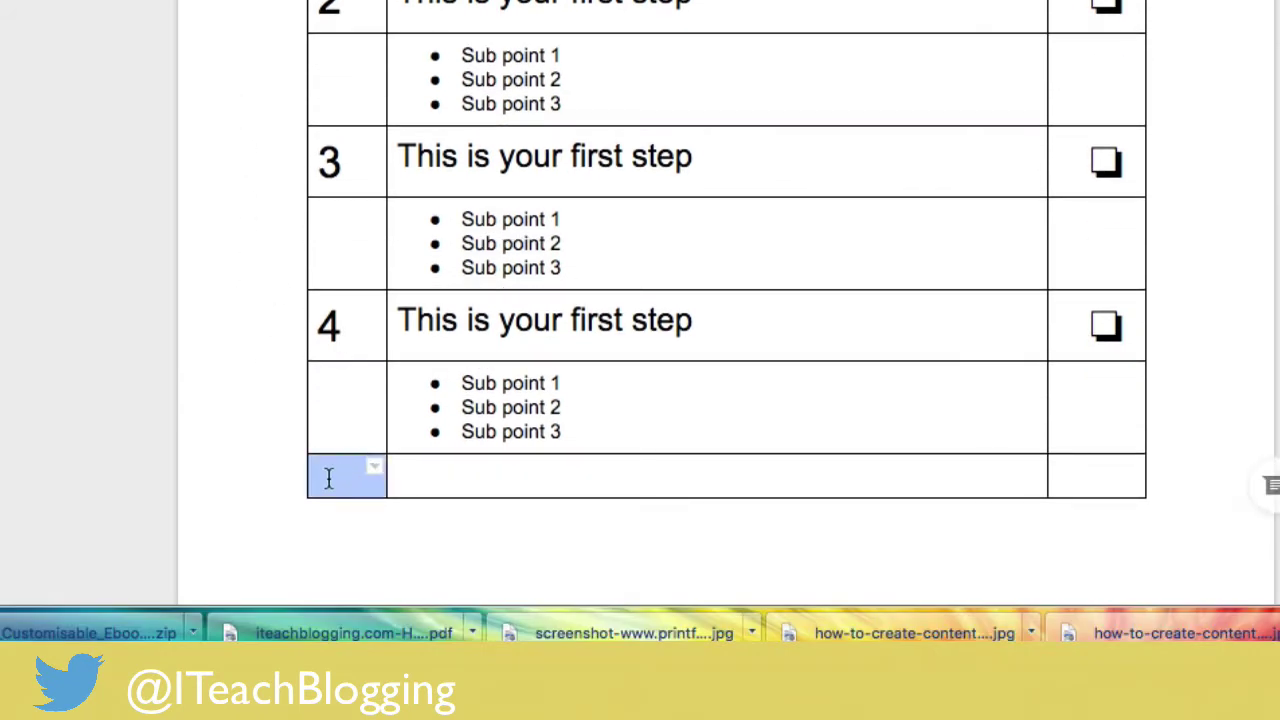
click(354, 475)
key(Tab)
key(Tab)
key(Tab)
key(Tab)
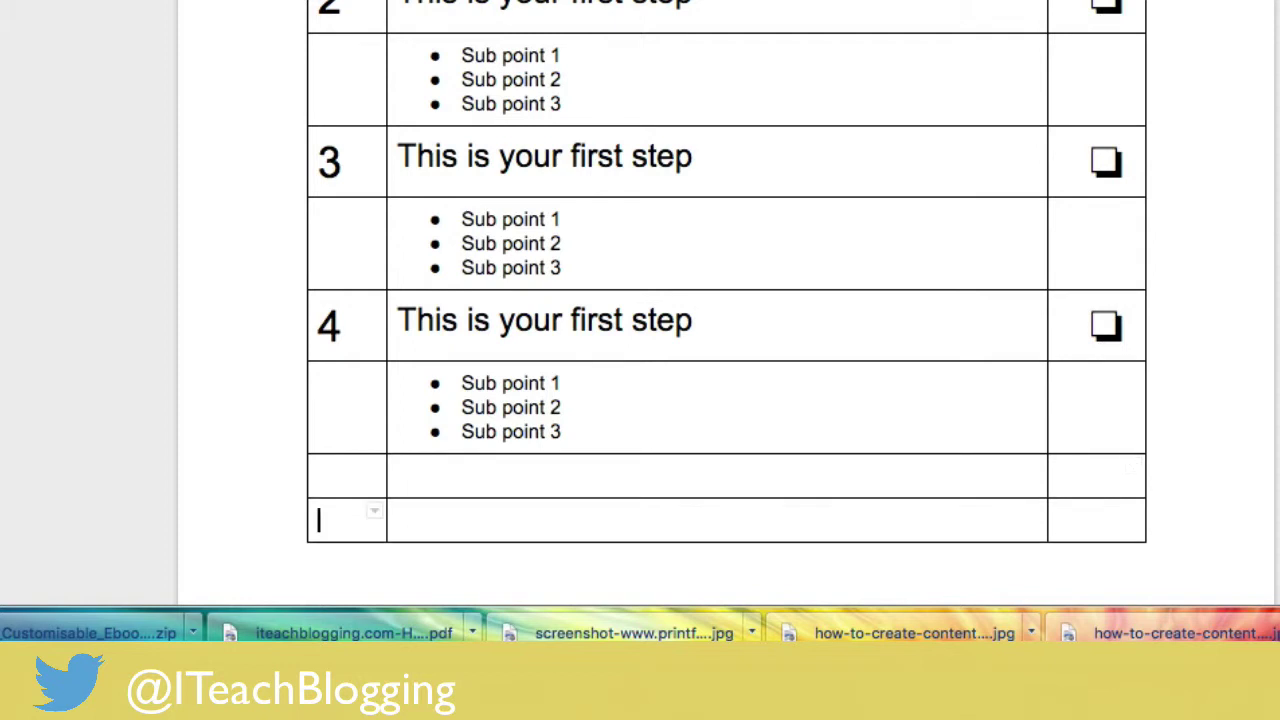
key(Tab)
key(Tab)
key(Tab)
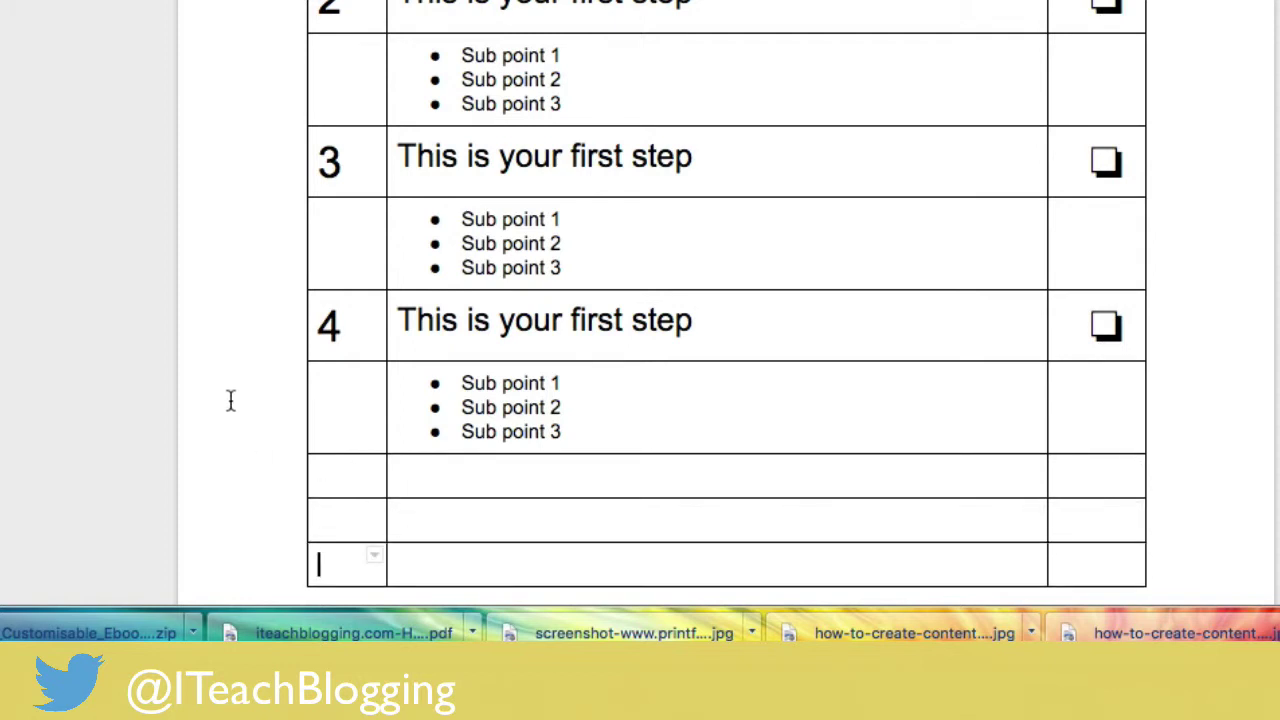
scroll(232, 395, down, 5)
key(Tab)
key(Tab)
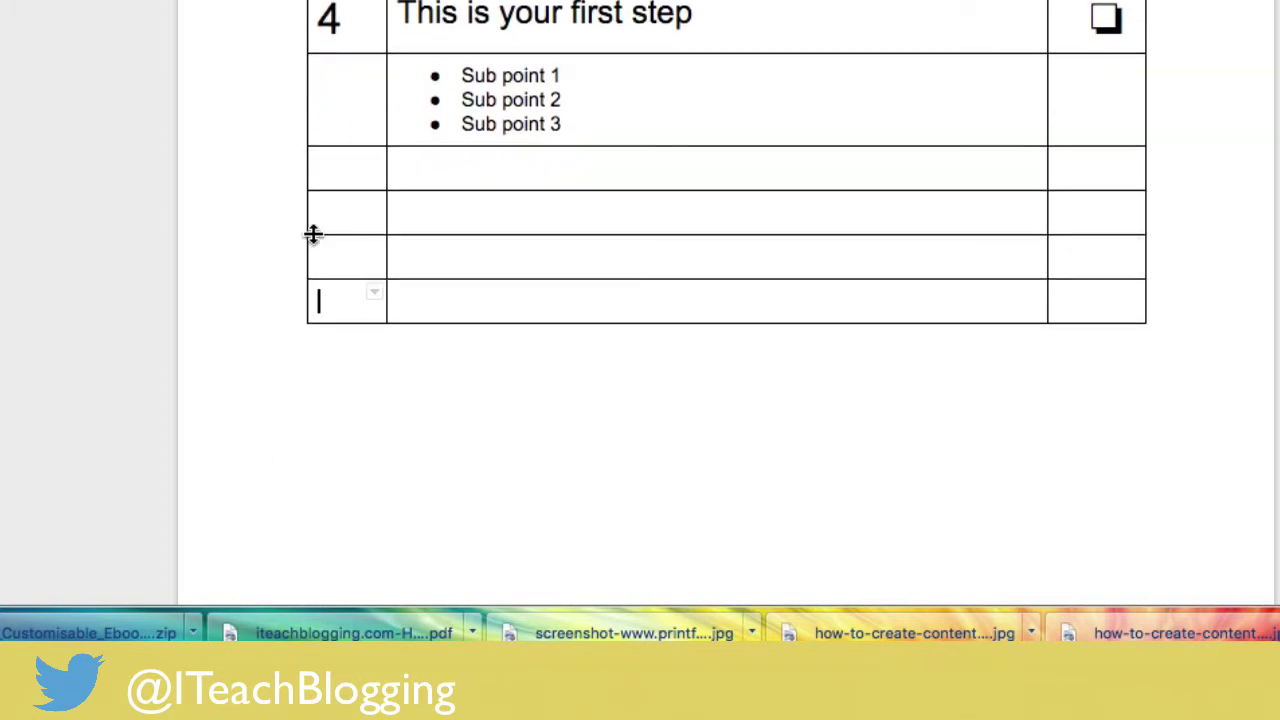
- Copy the two rows of step 4 into the empty rows directly beneath and renumber the copy as 5
drag(317, 14, 1098, 95)
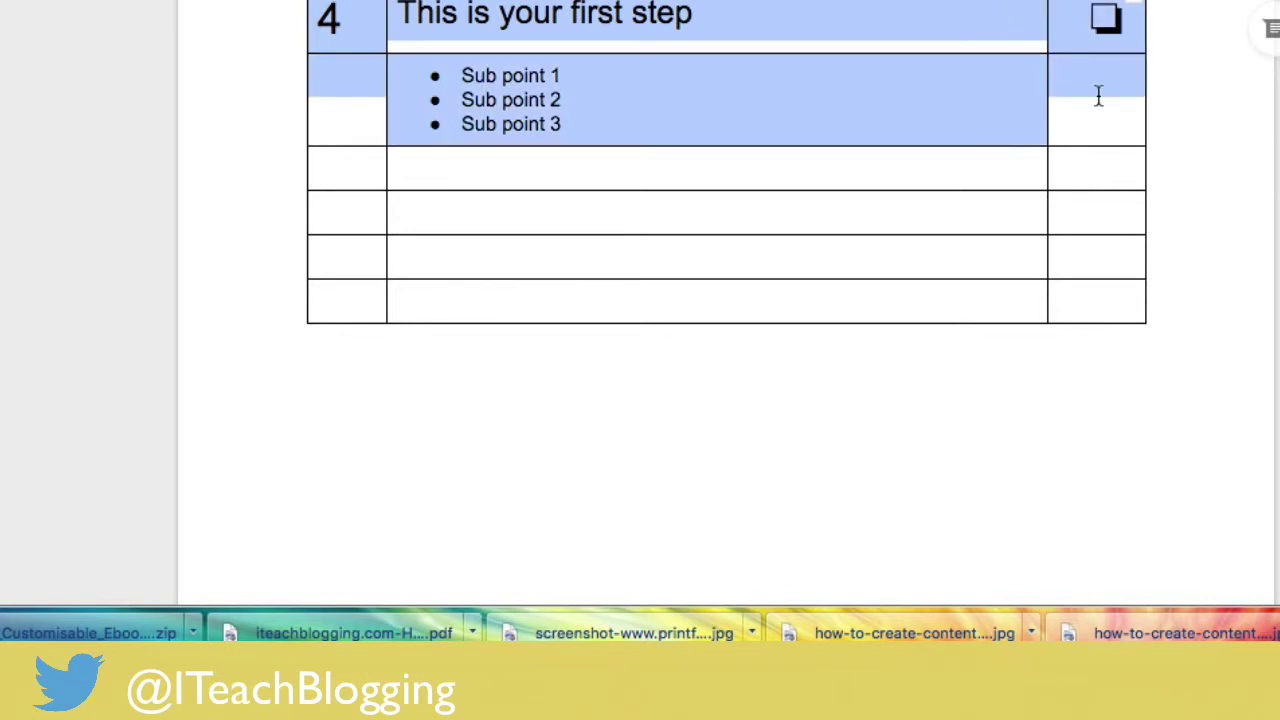
click(343, 170)
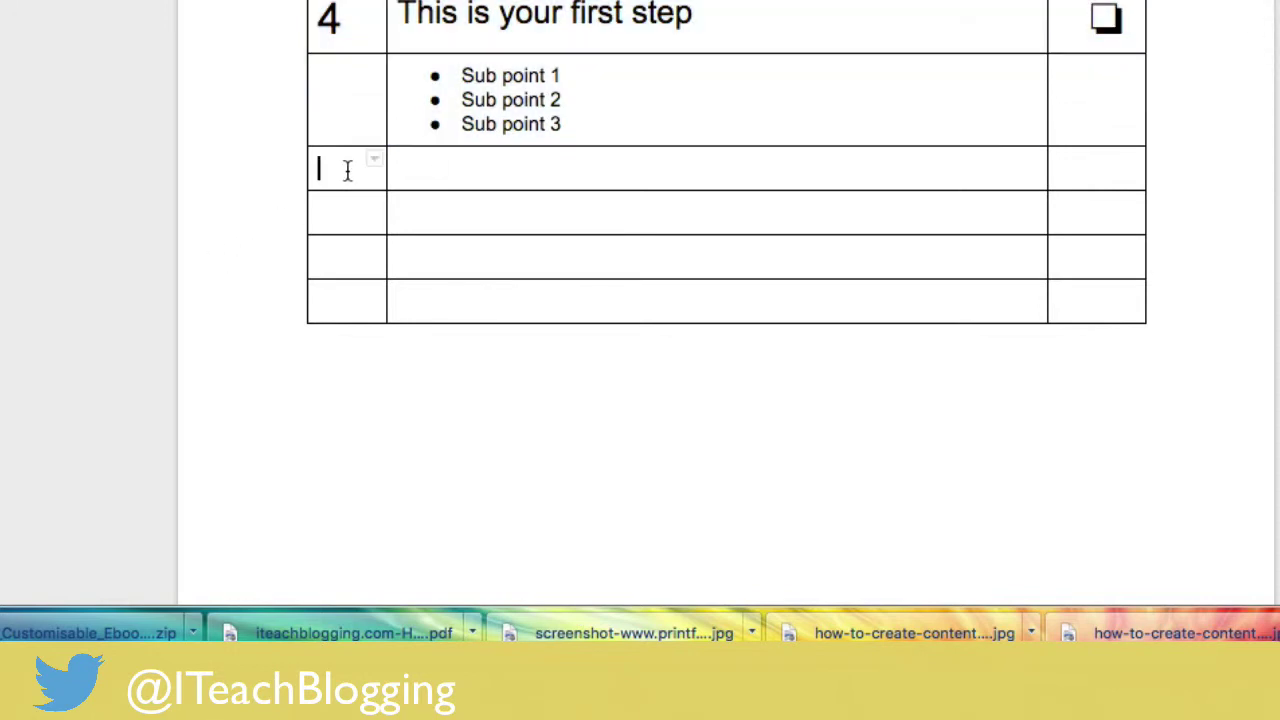
key(ctrl+v)
click(251, 404)
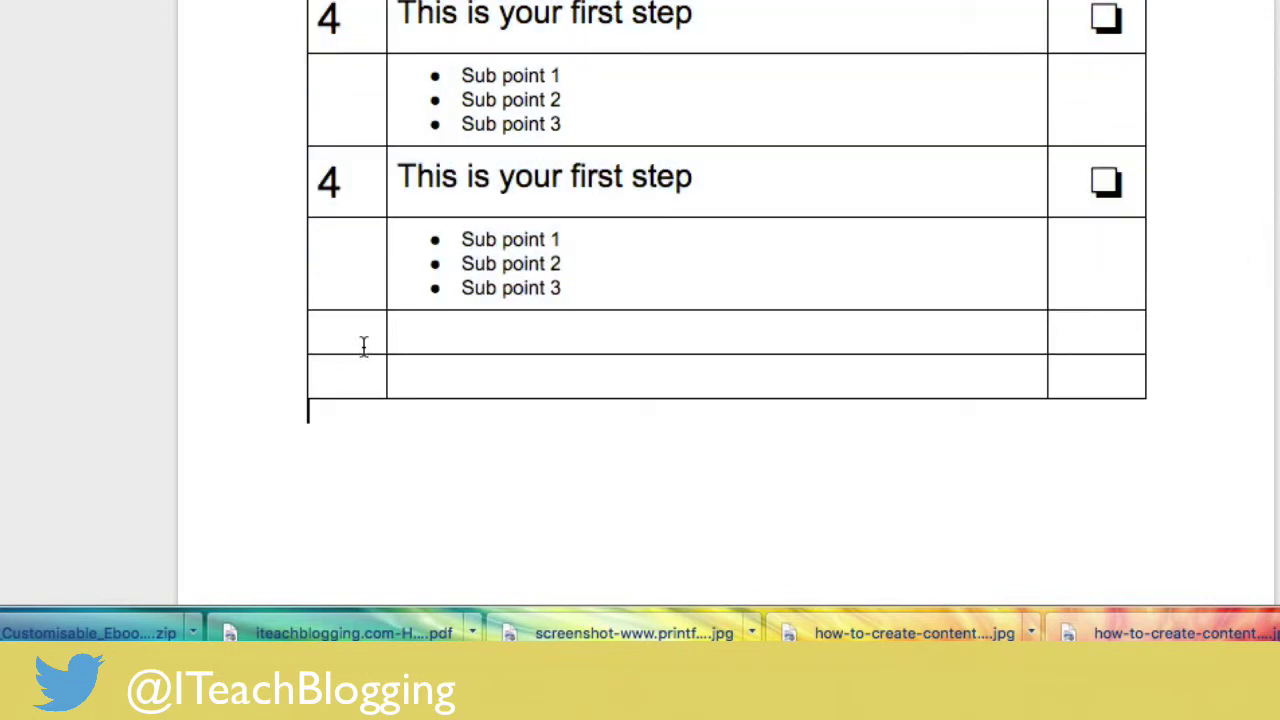
click(345, 172)
key(BackSpace)
text(5)
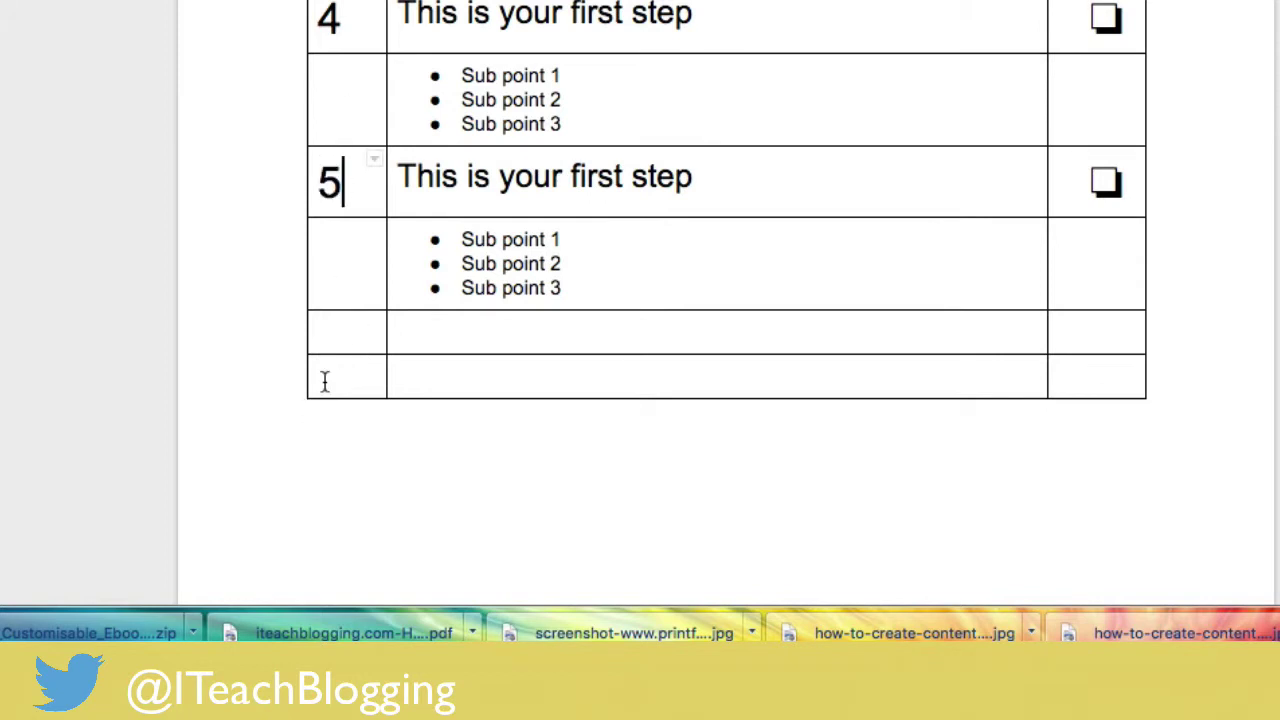
- Delete the two leftover empty rows at the end of the table
click(334, 368)
click(343, 330)
right_click(343, 330)
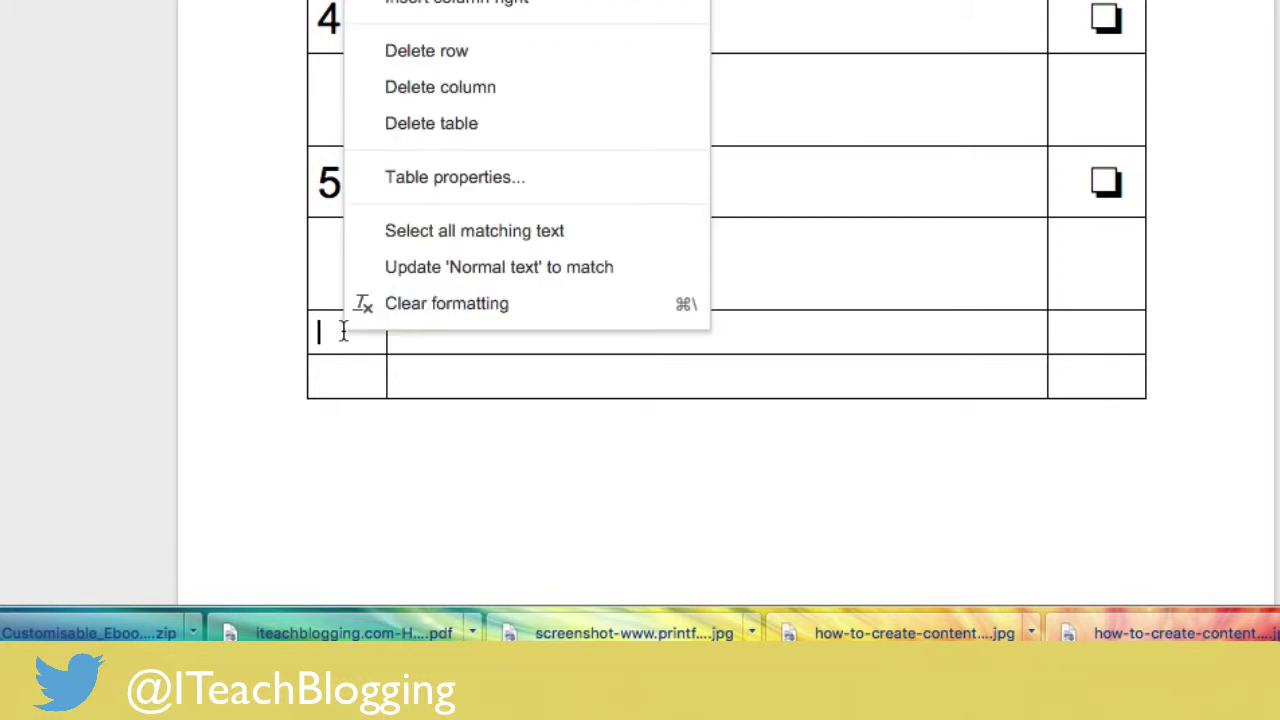
click(475, 52)
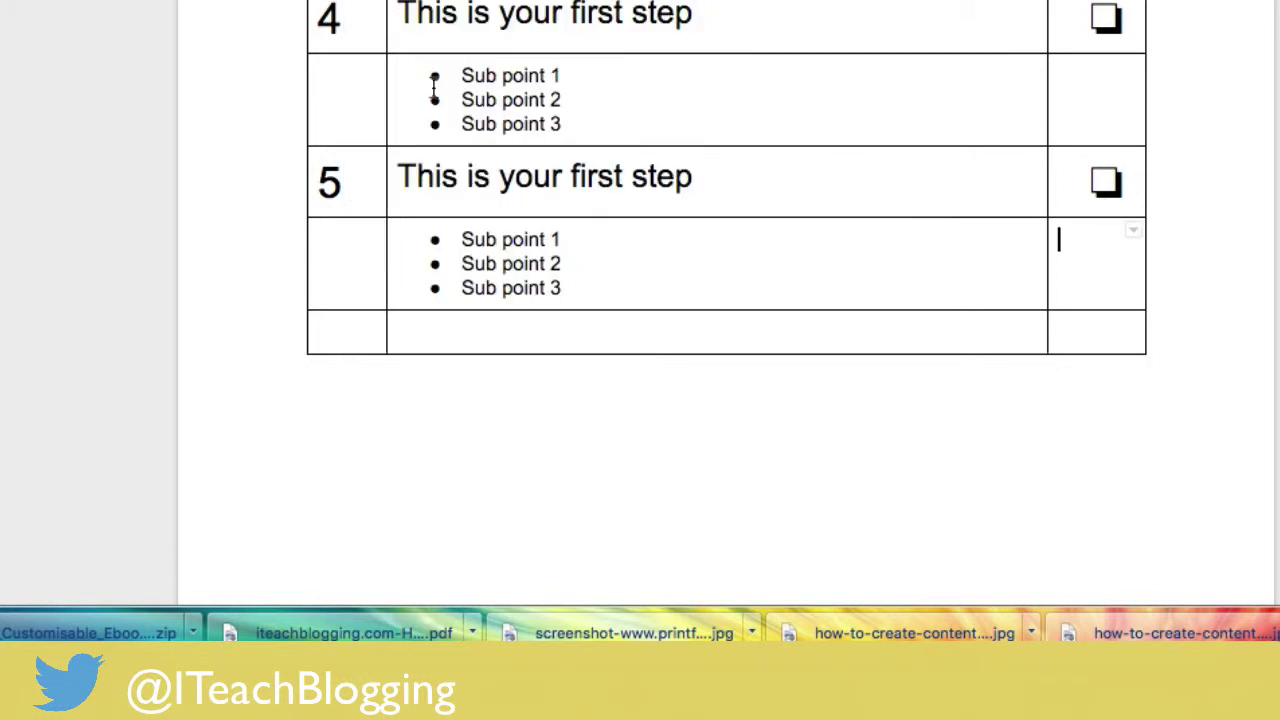
click(351, 331)
right_click(351, 331)
click(449, 58)
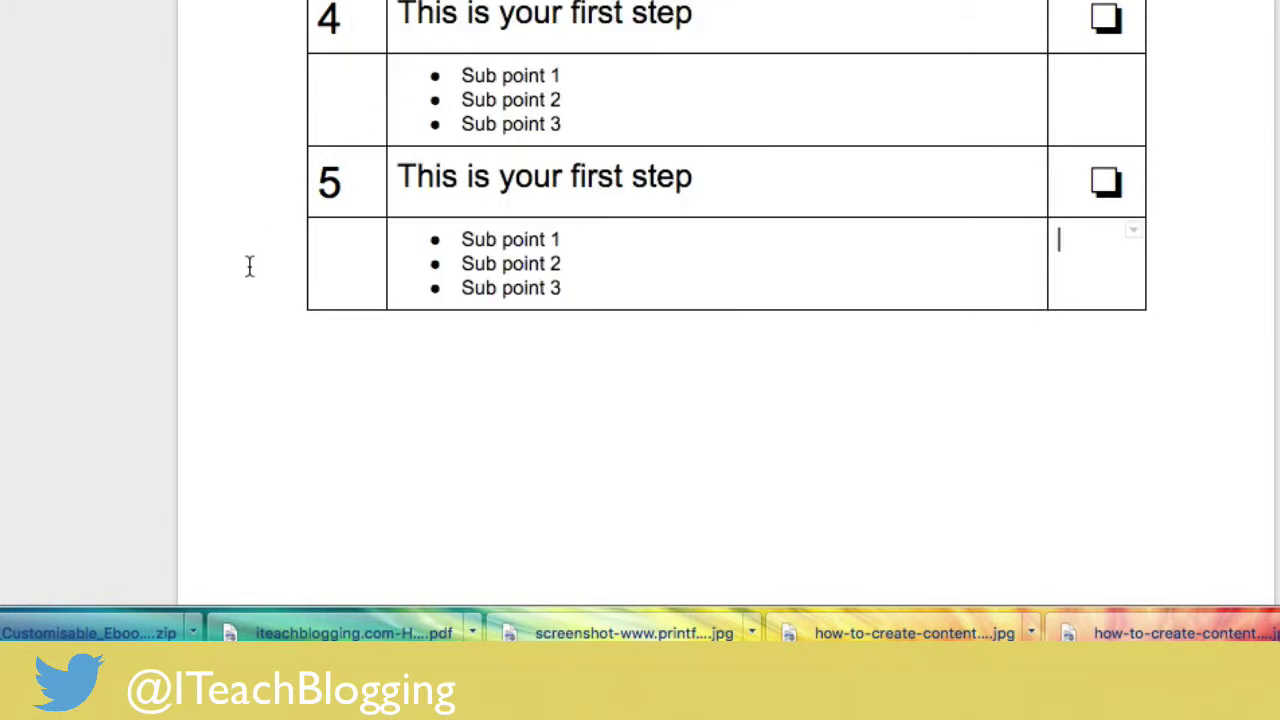
- Enter the title "This is your title: YOu will love this" on the line above the table
scroll(249, 266, up, 3)
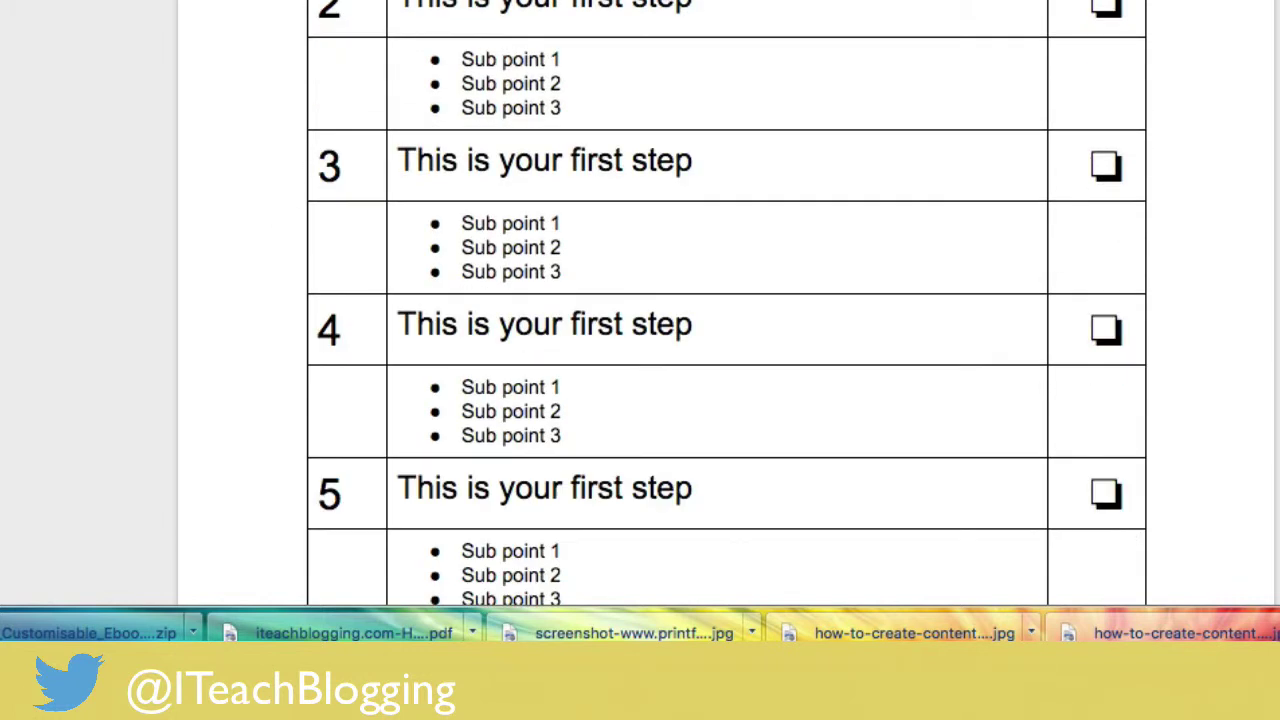
click(317, 191)
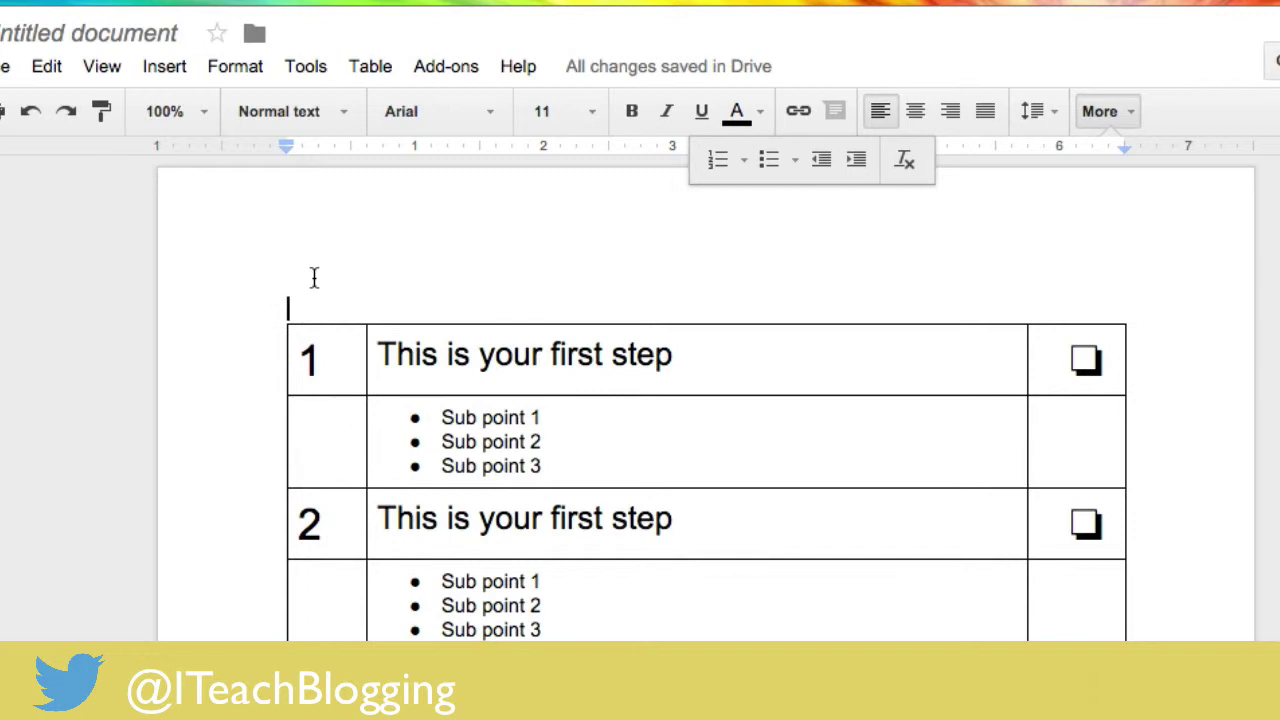
text(This is your title)
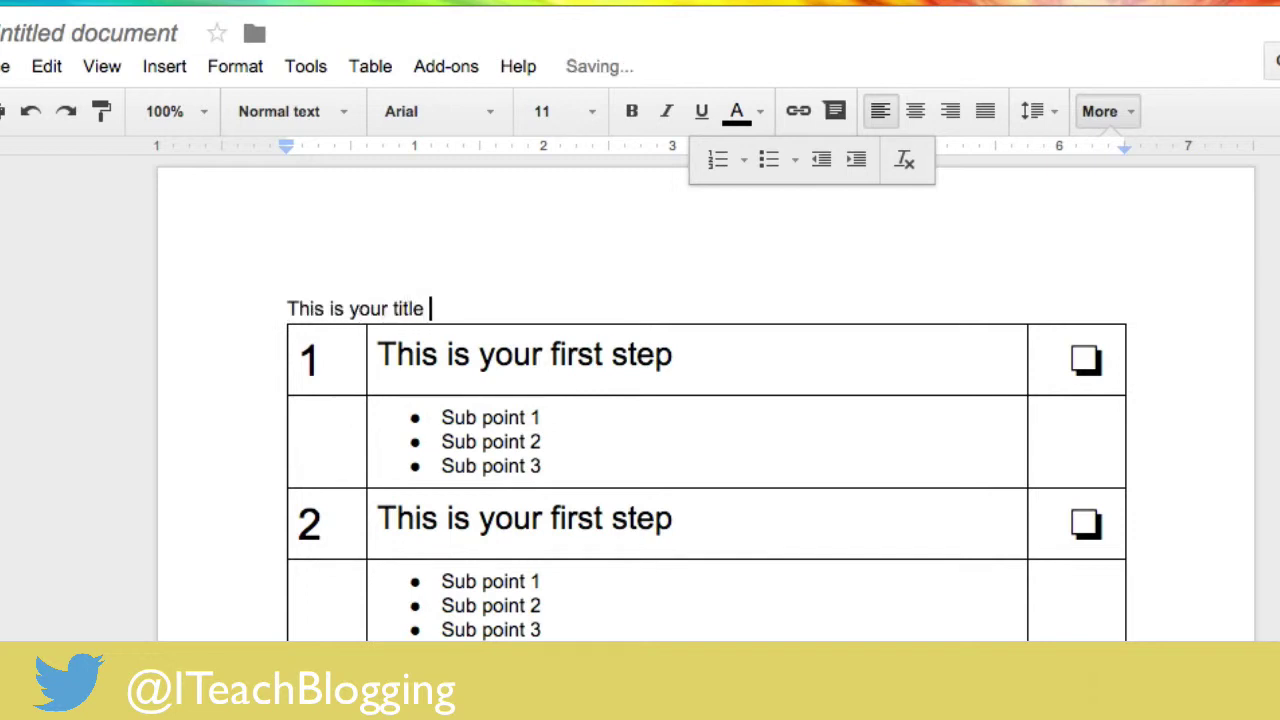
text(: YOu will love this)
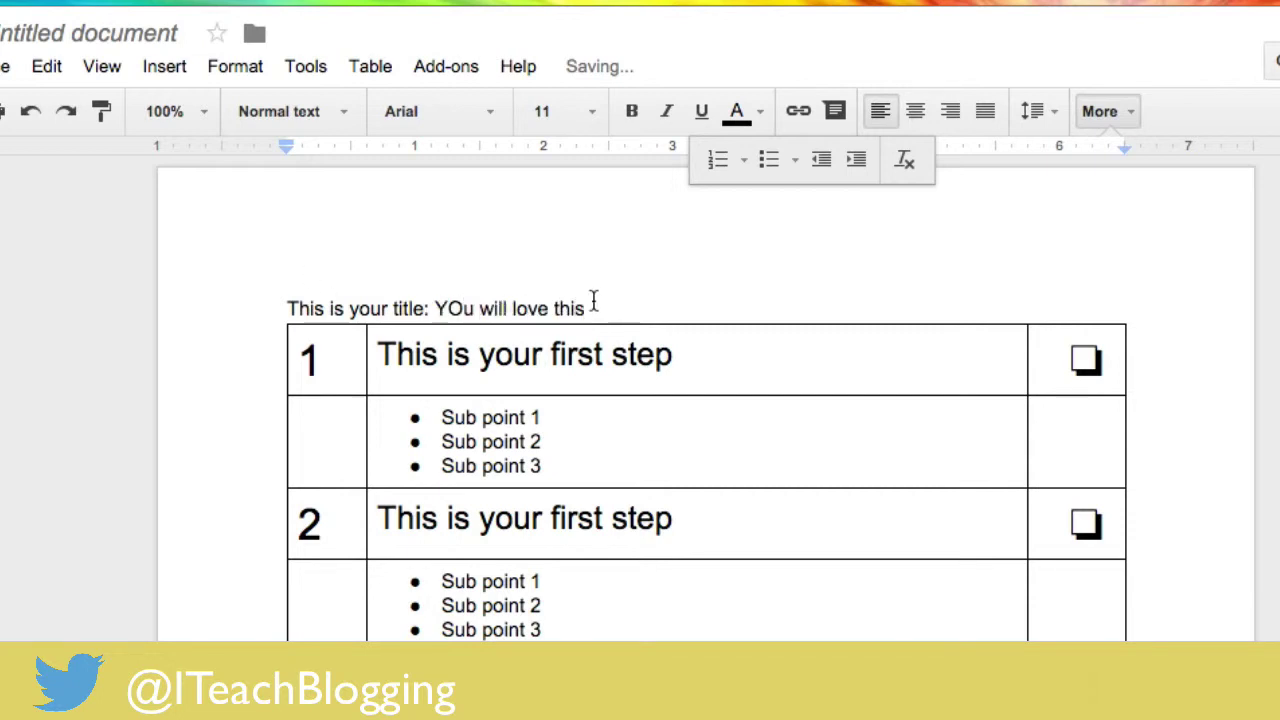
- Make the title line bold and set its font size to 24
drag(594, 300, 211, 297)
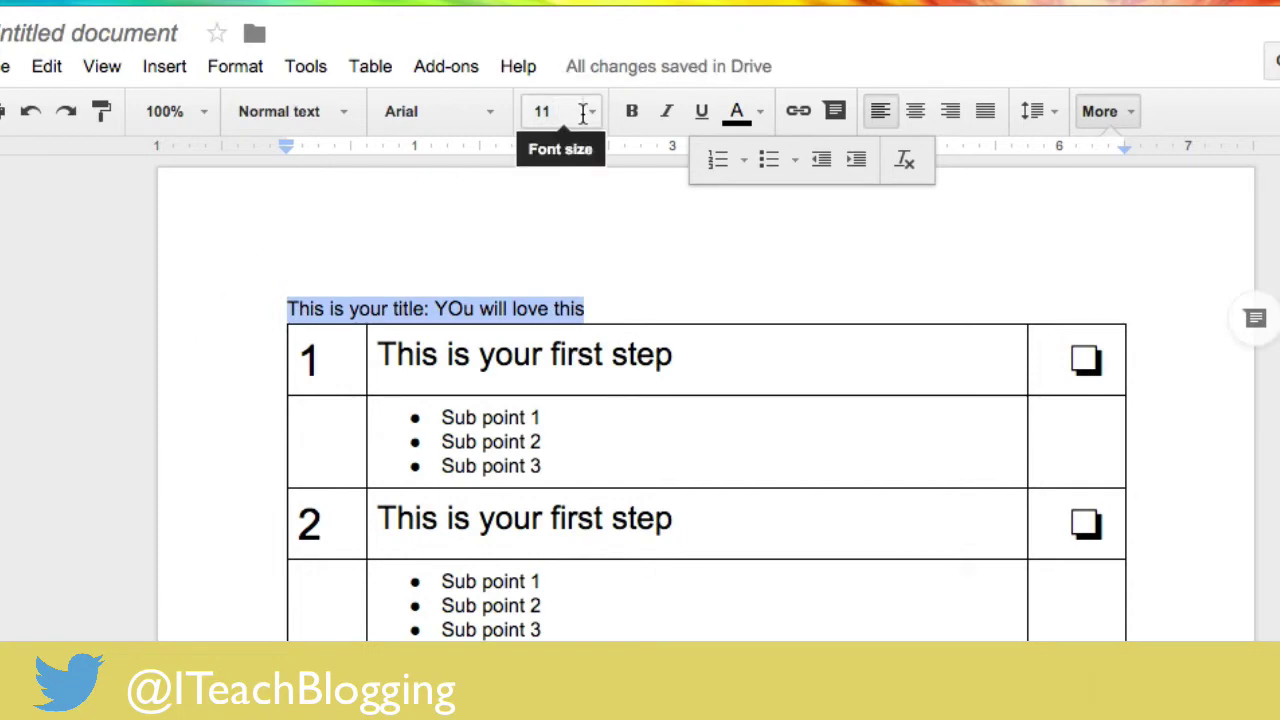
click(631, 110)
click(589, 112)
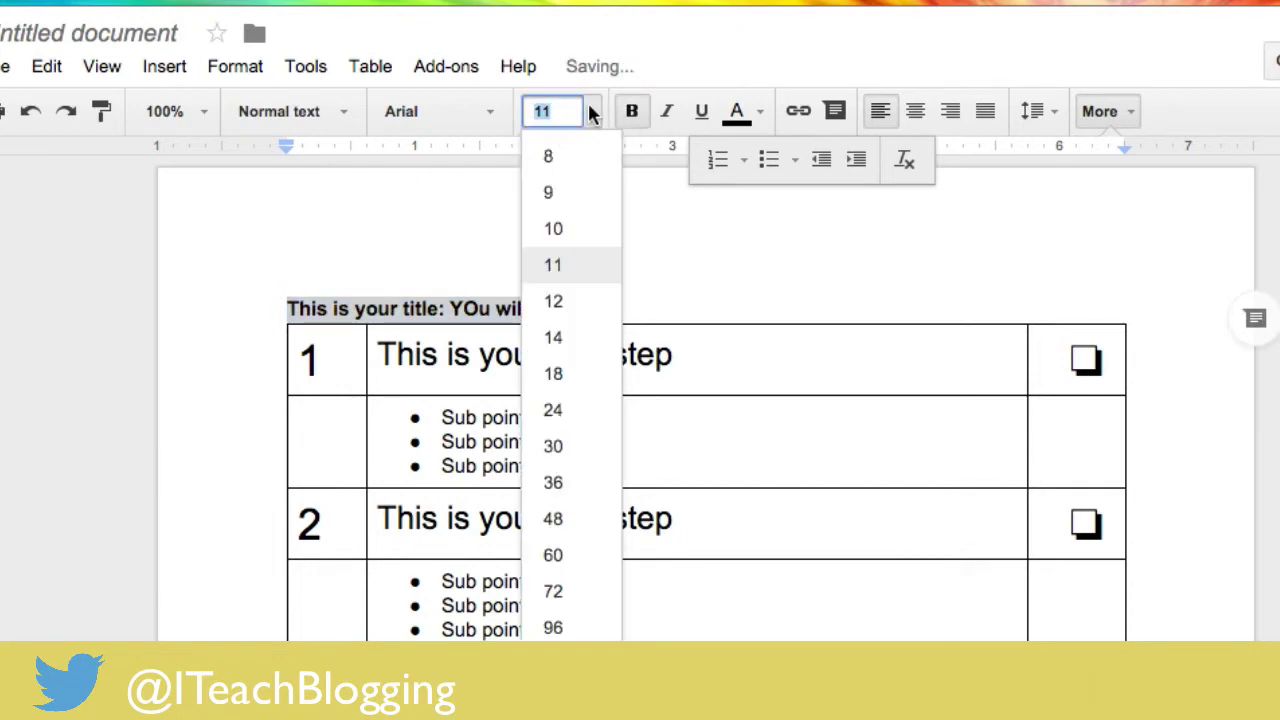
click(548, 410)
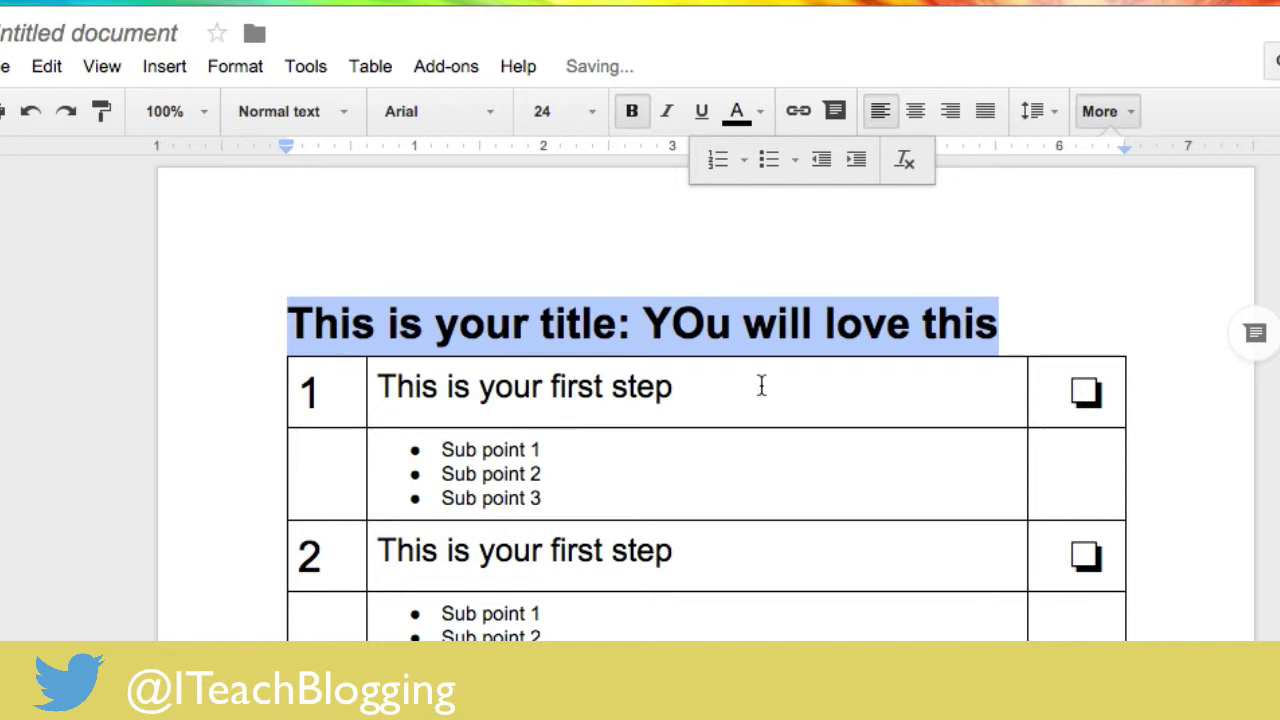
- Correct "YOu" to "You" in the title
click(706, 322)
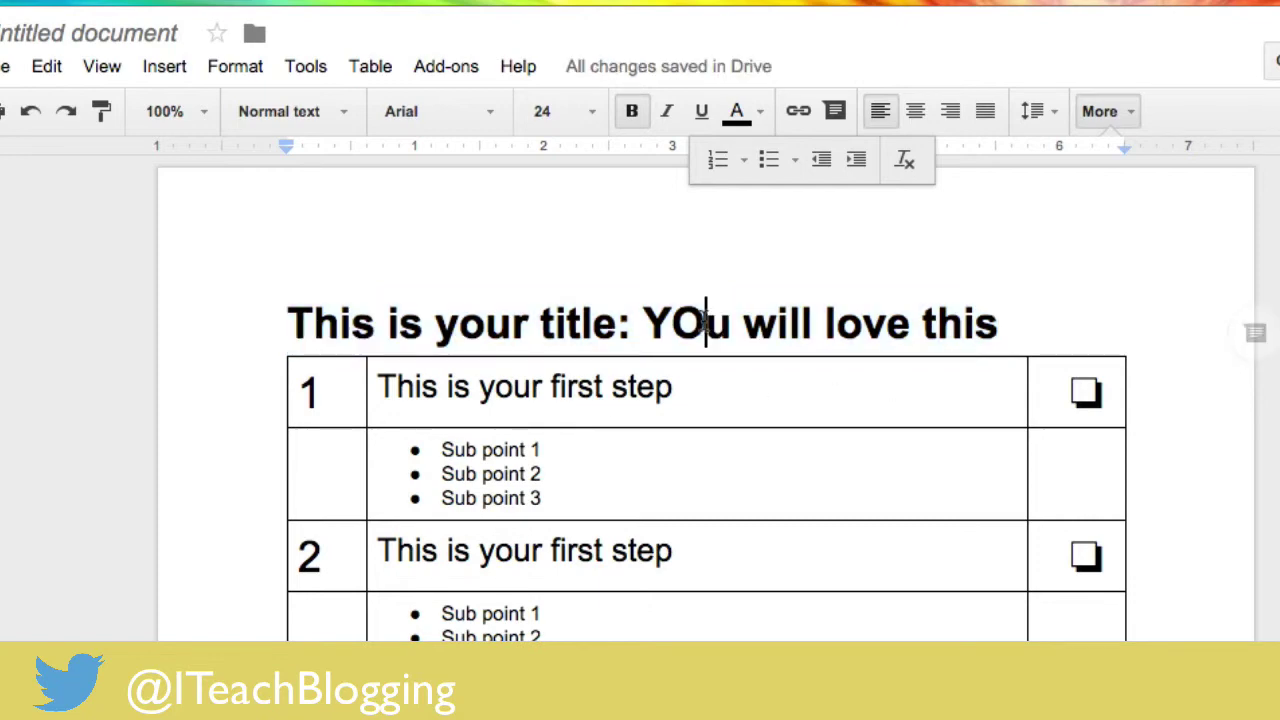
text(]o)
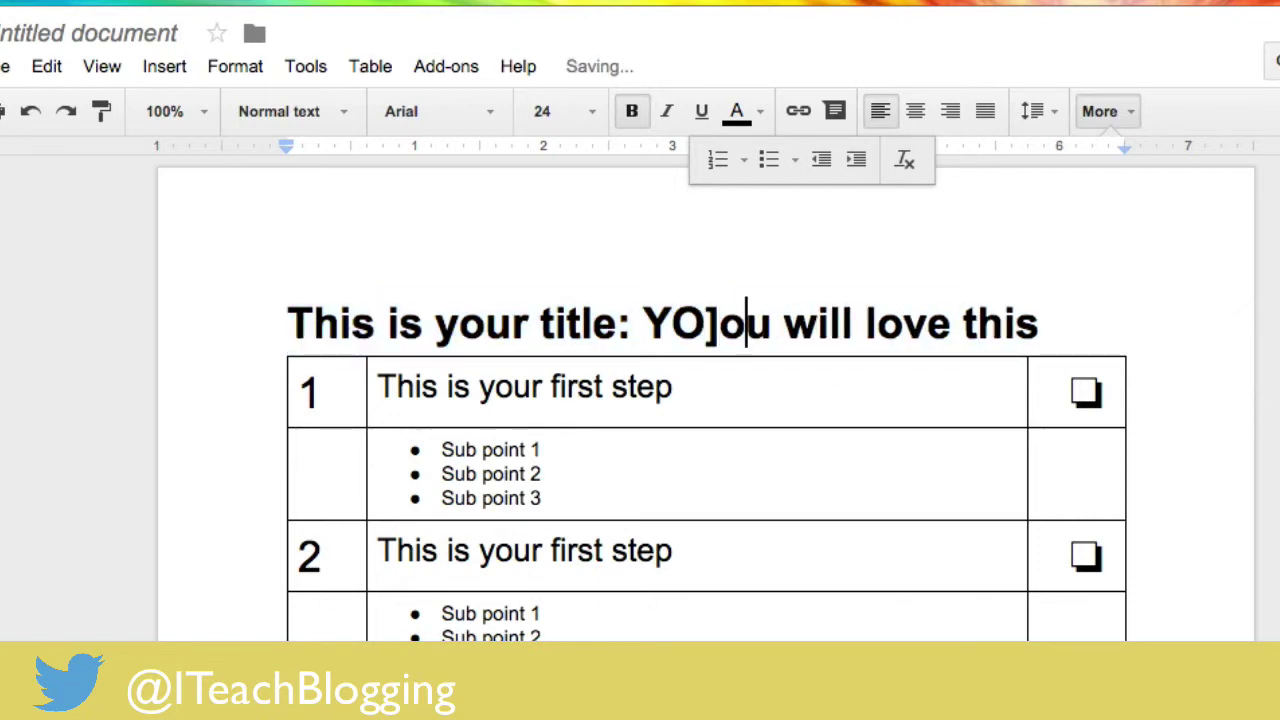
key(BackSpace)
key(BackSpace)
key(BackSpace)
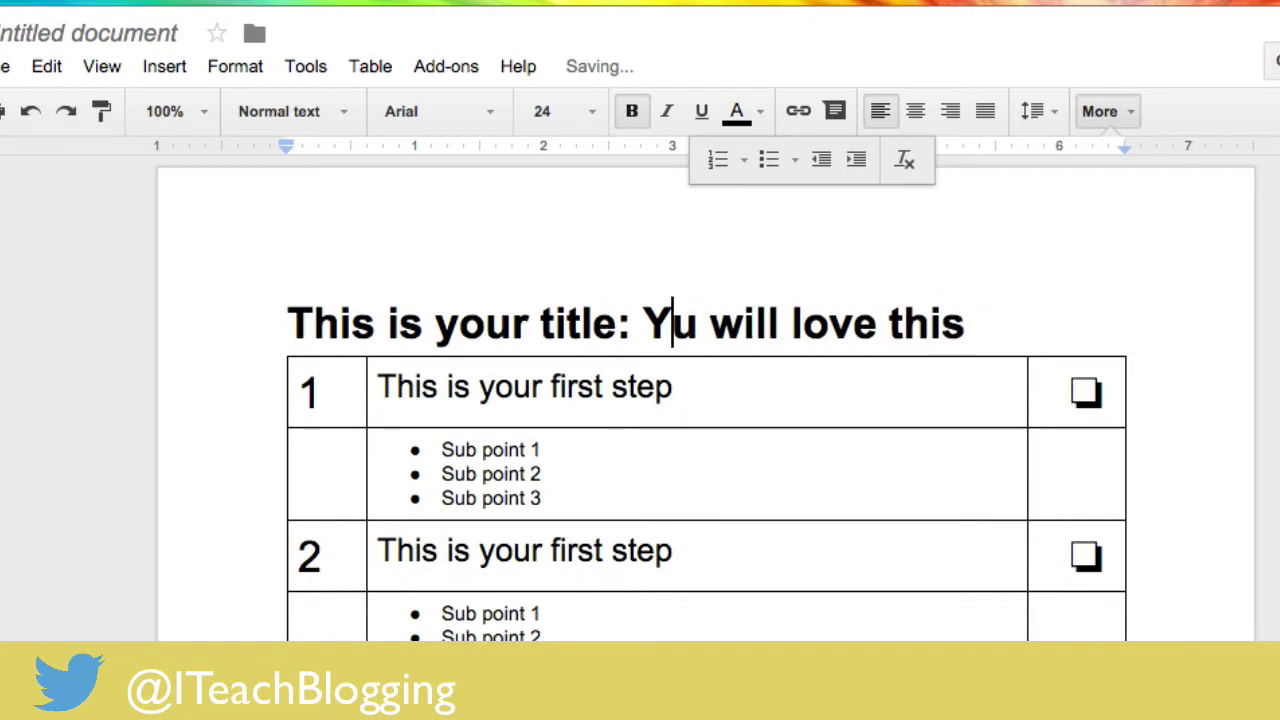
text(o)
- Add the byline "This is brought to you buy: iteachblogging.com" on a new line below the title
click(1005, 330)
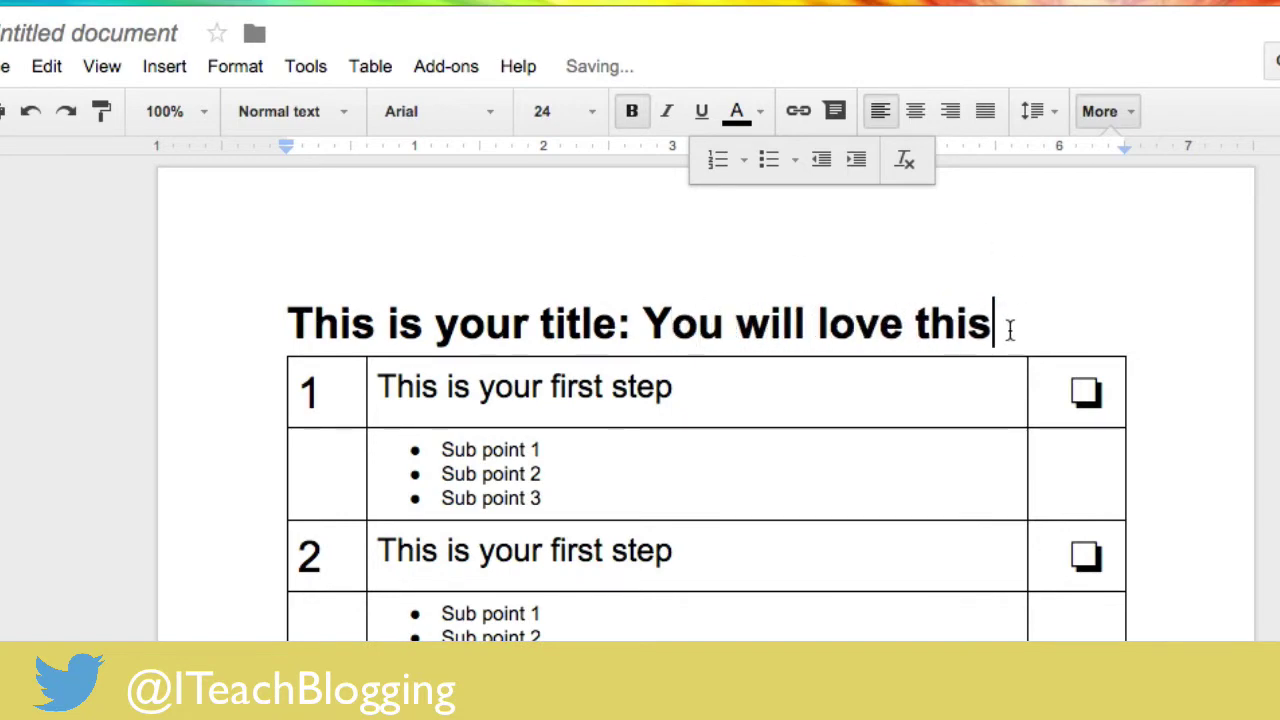
key(Return)
text(This)
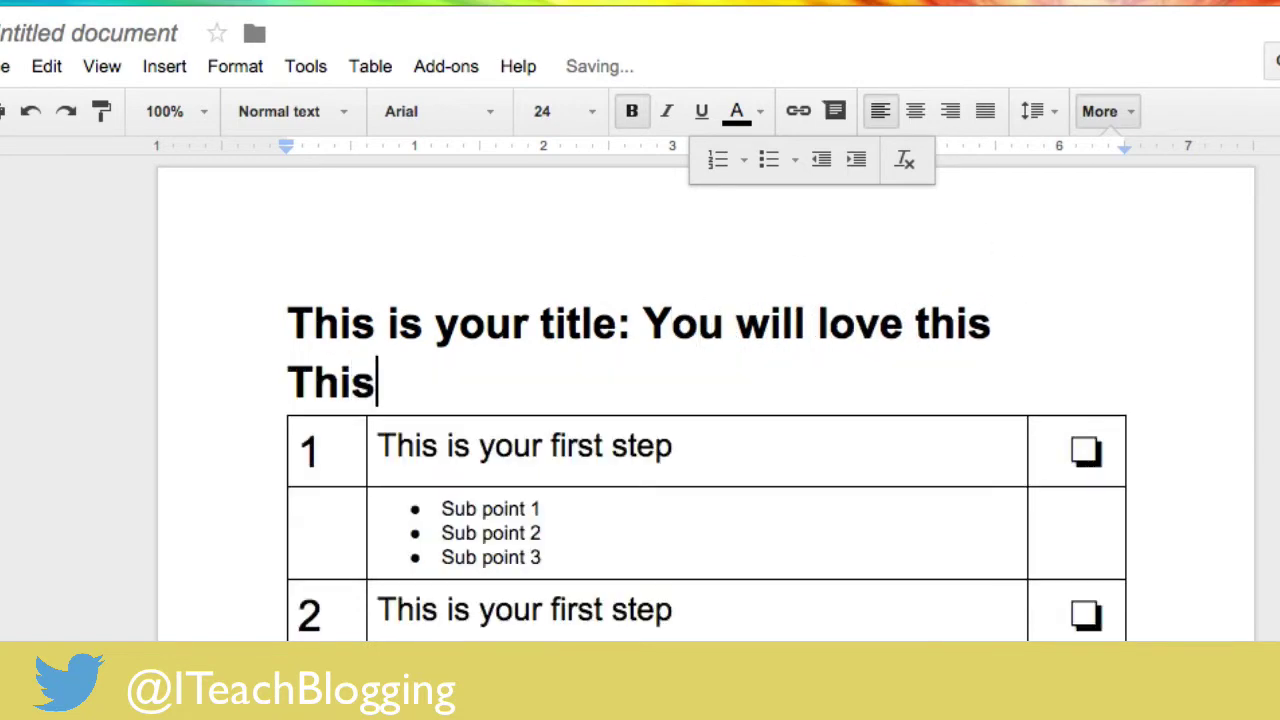
text( is brought )
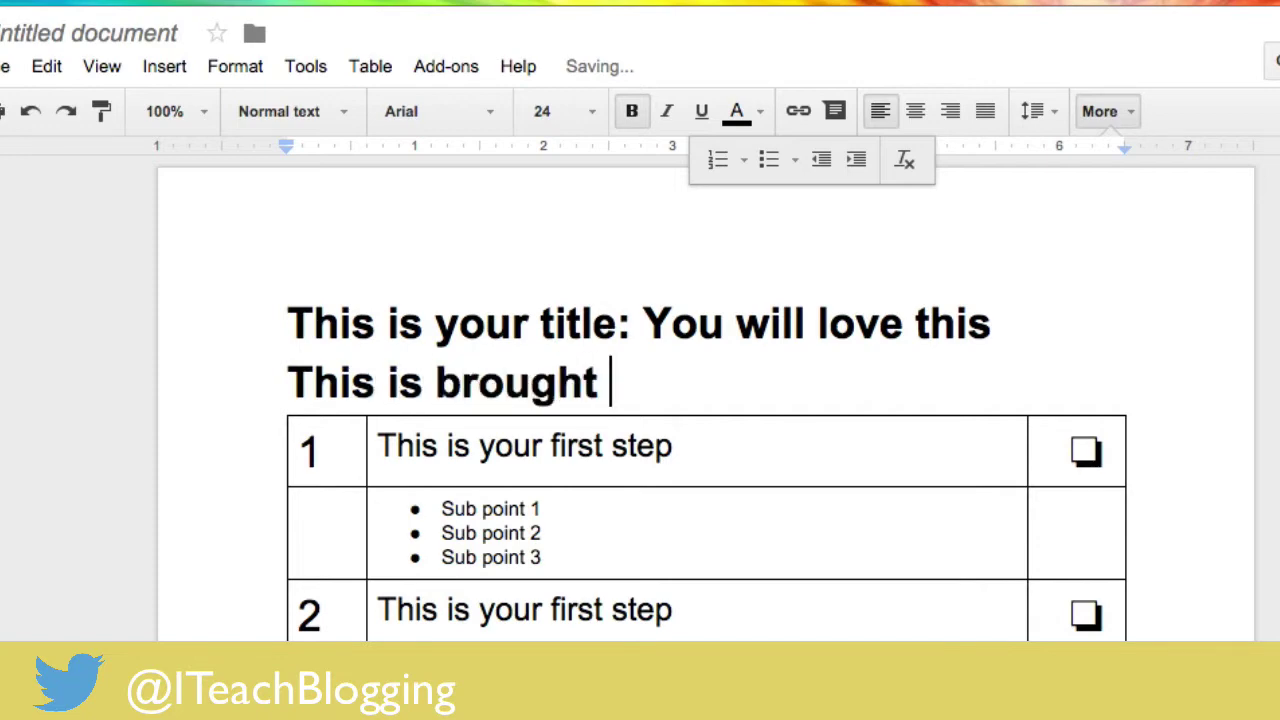
text(to you buy)
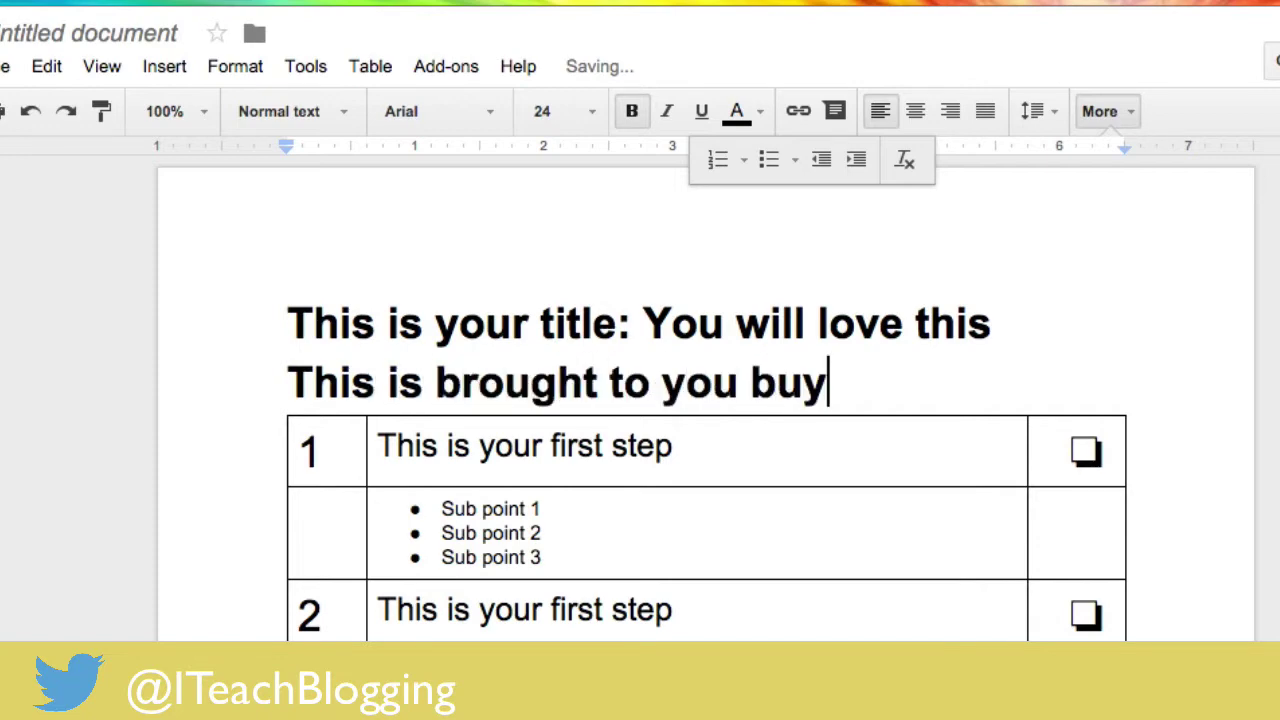
text(: iteachblog)
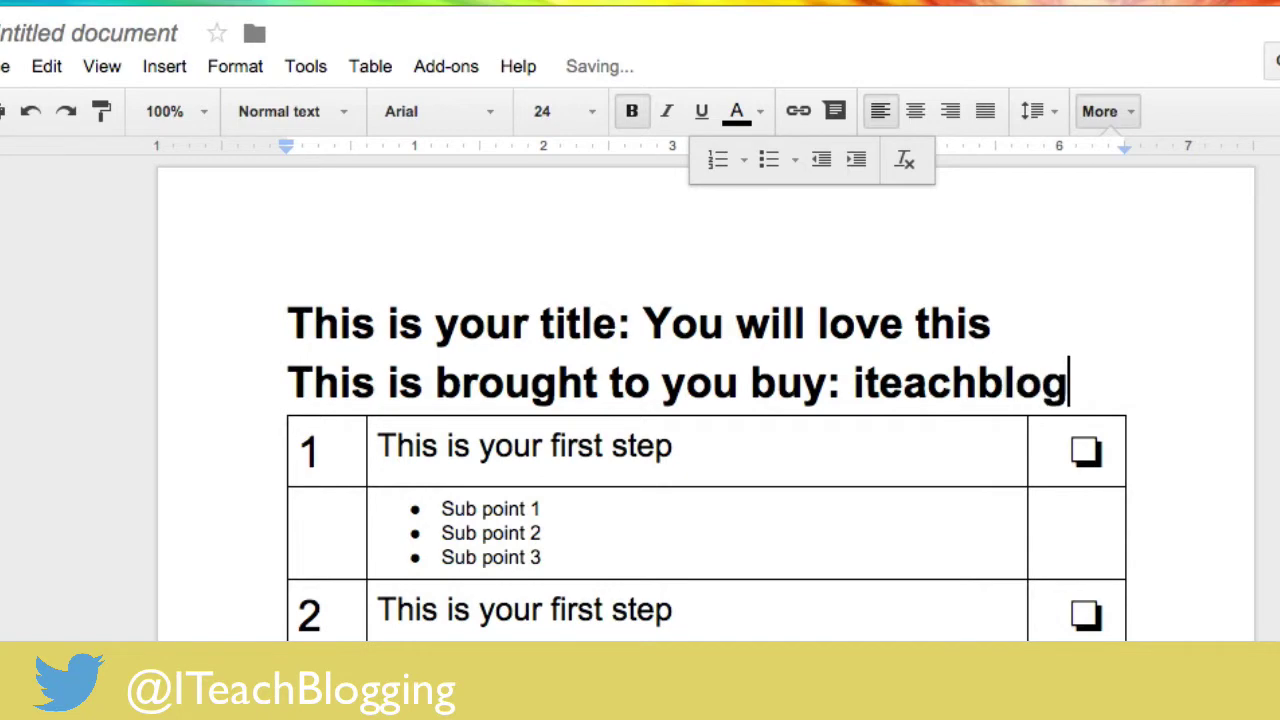
text(ging.co)
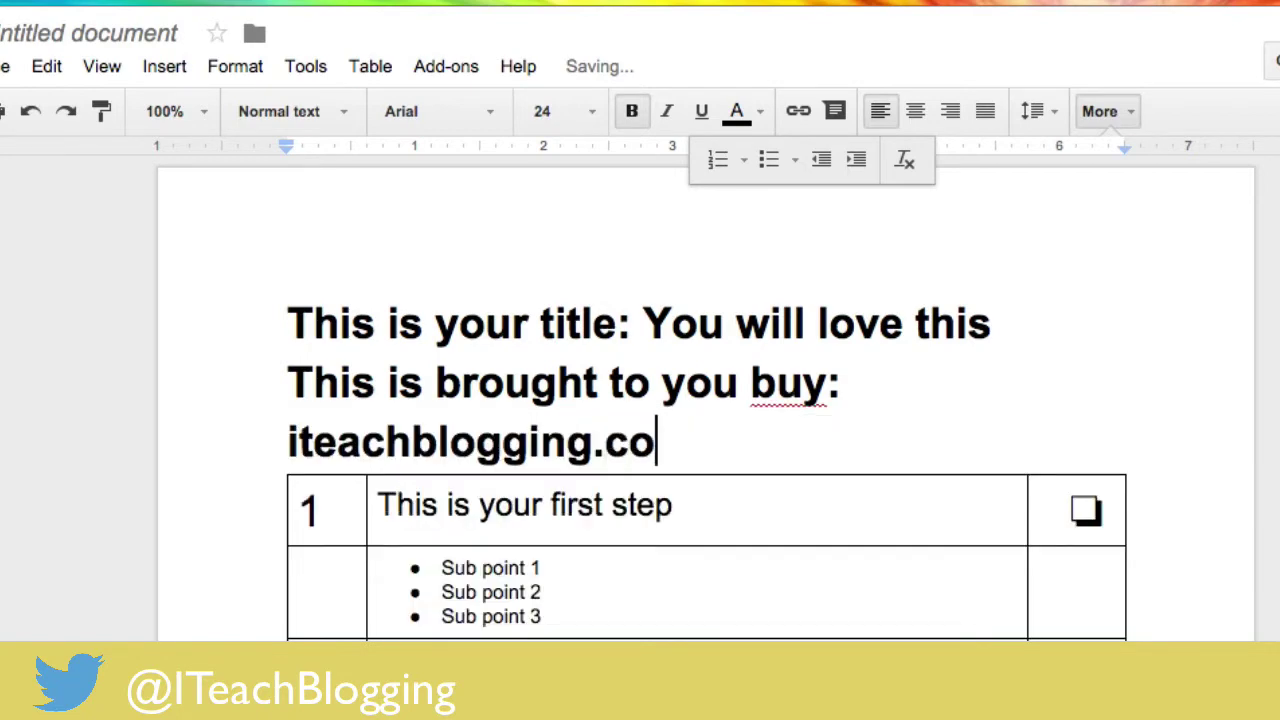
text(m)
drag(700, 449, 234, 463)
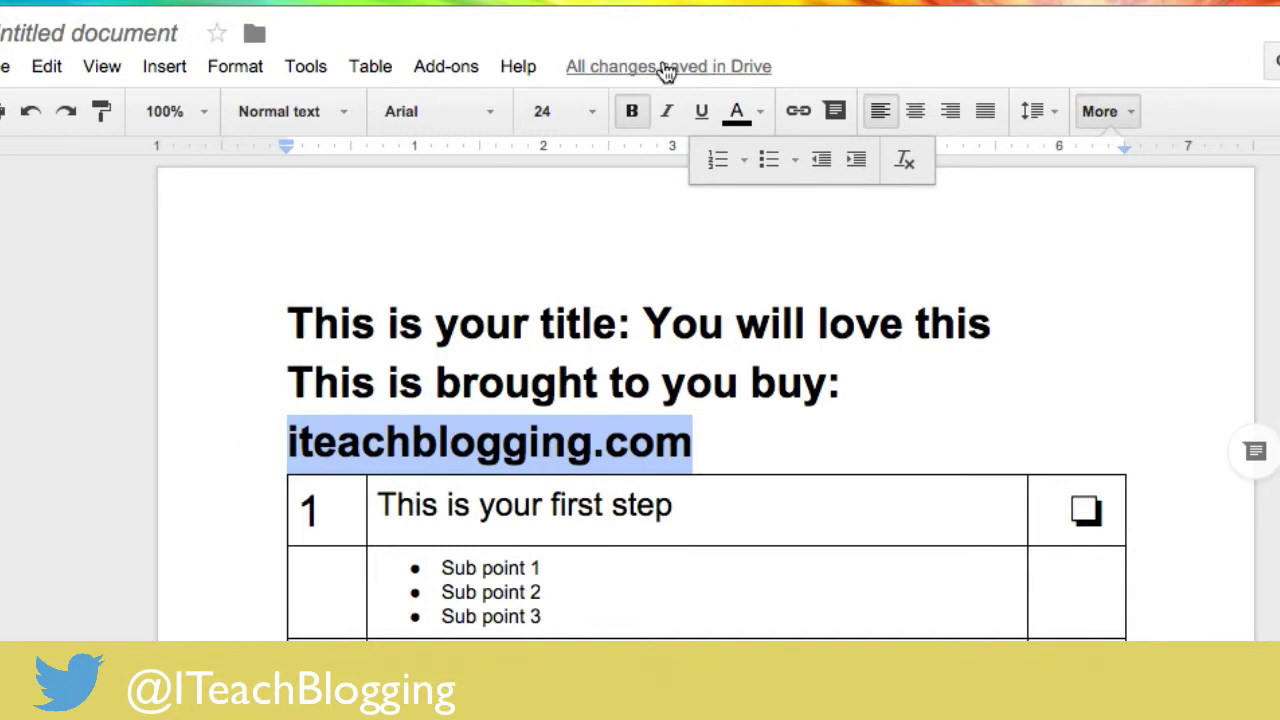
click(803, 114)
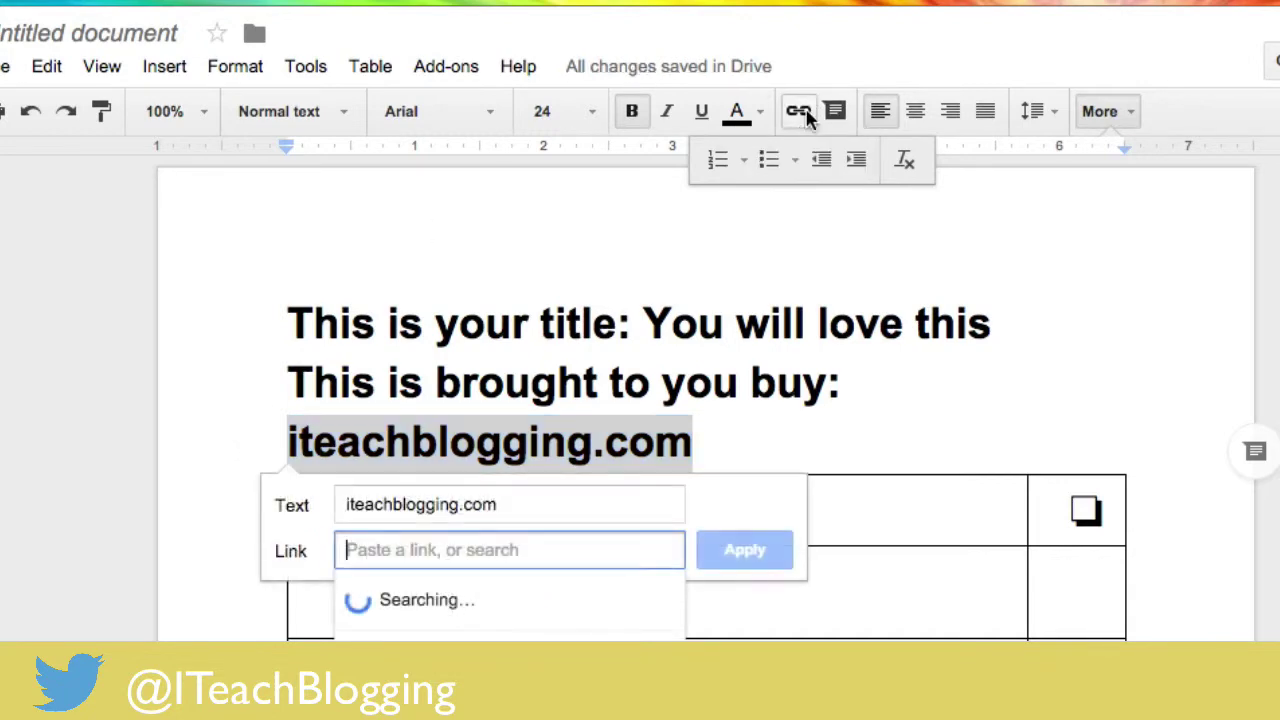
click(436, 594)
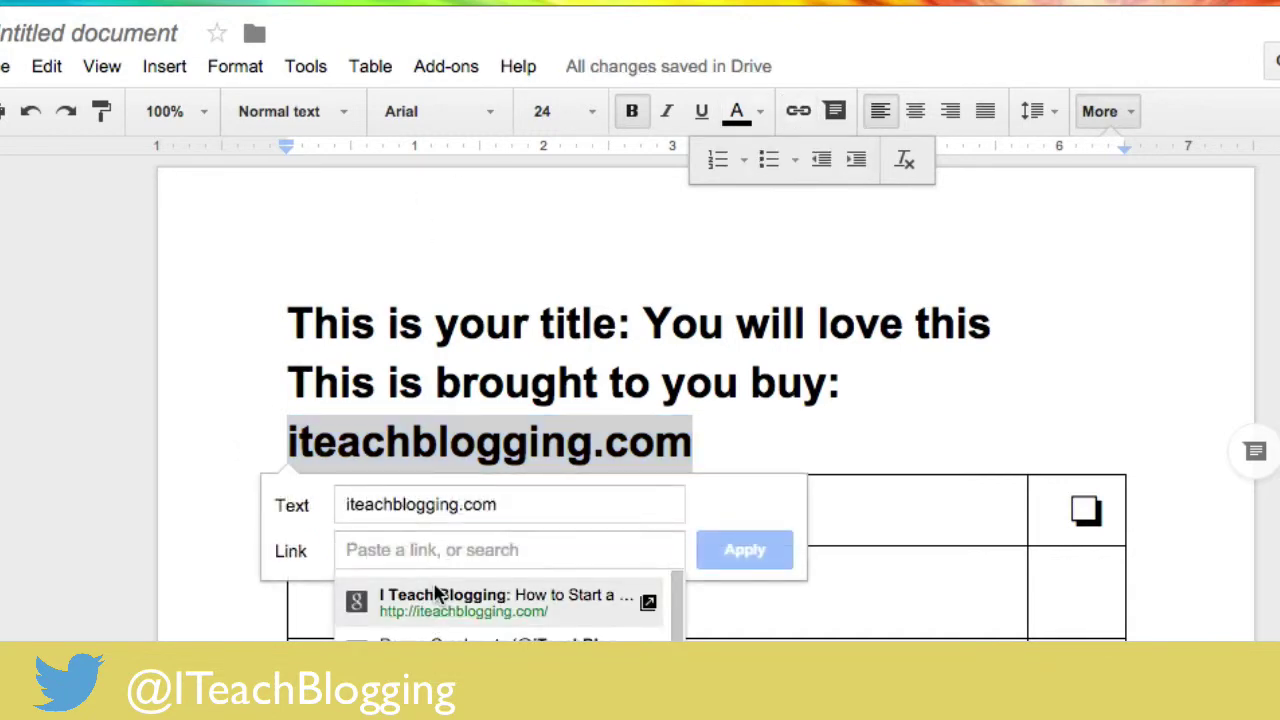
click(436, 594)
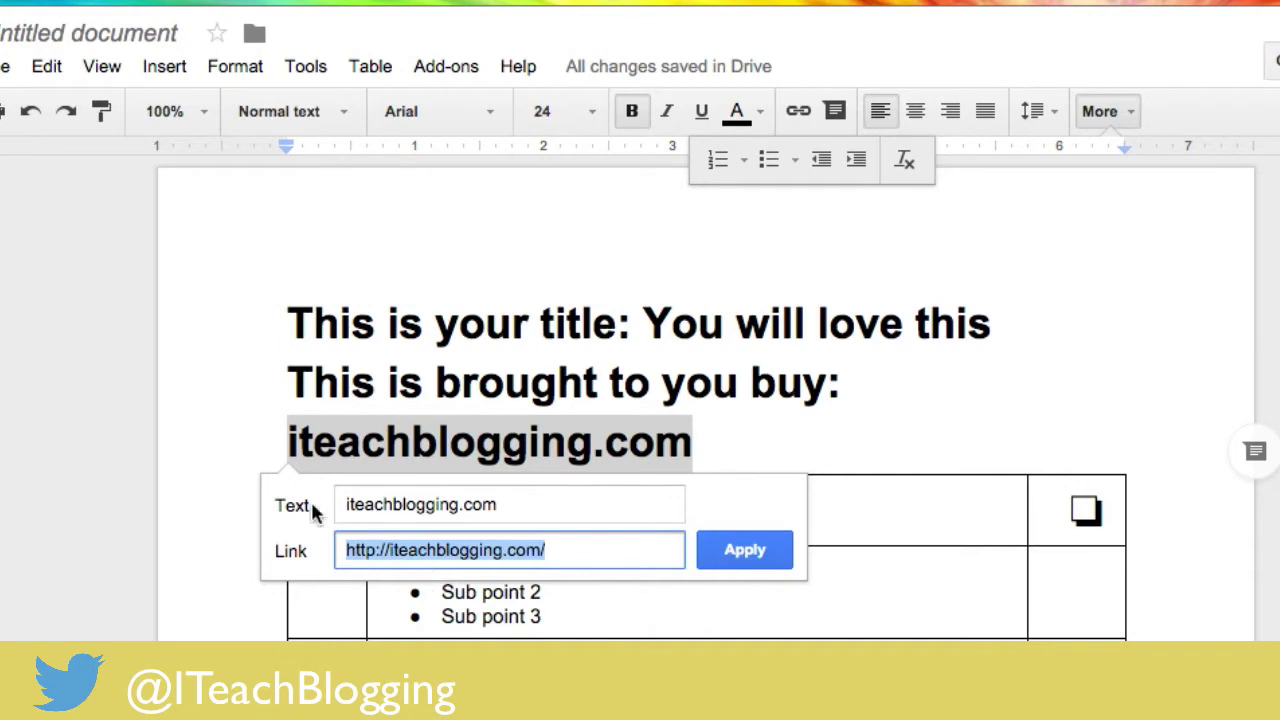
click(743, 551)
- Set the font size of the whole byline, including the linked address, to 12
drag(276, 388, 720, 443)
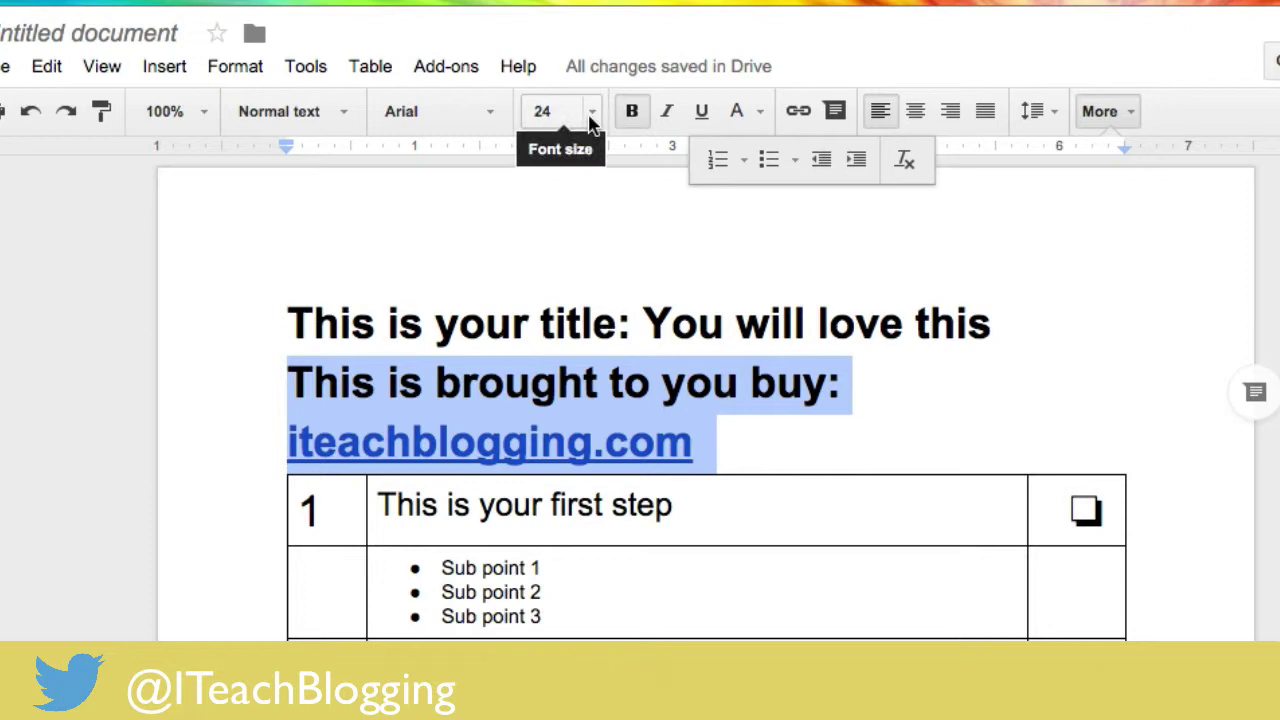
click(591, 112)
click(562, 294)
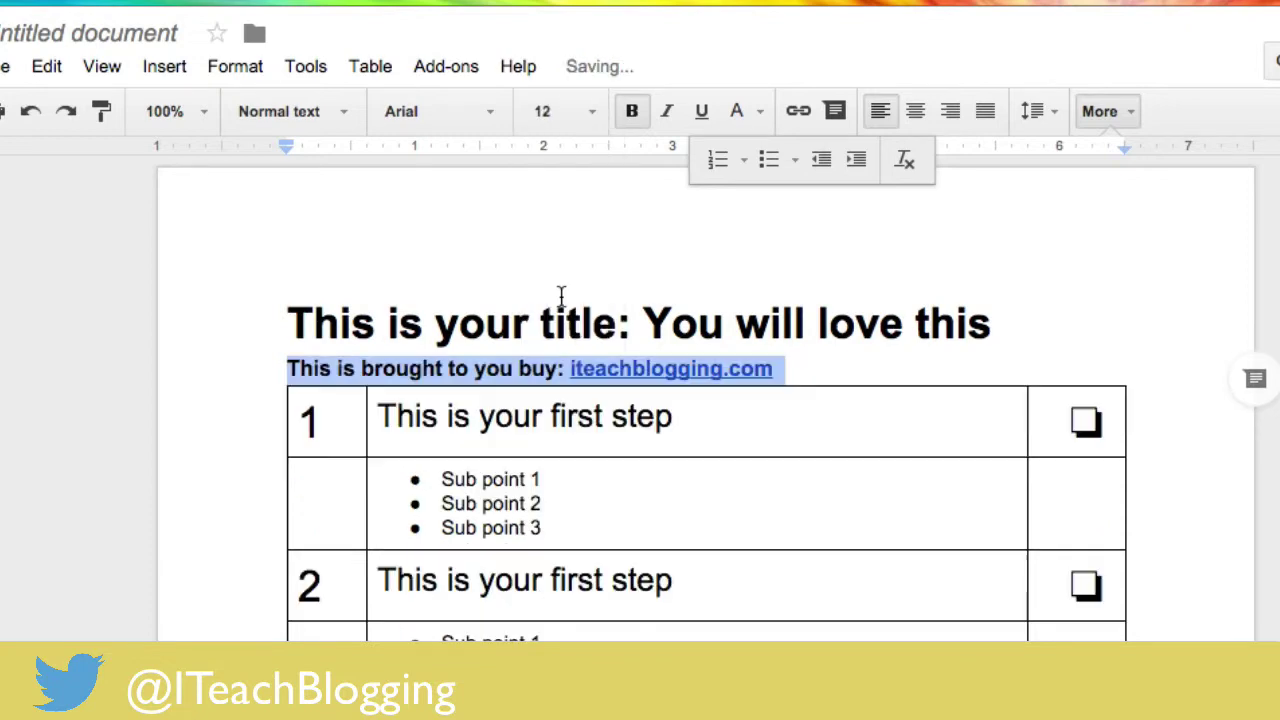
click(262, 336)
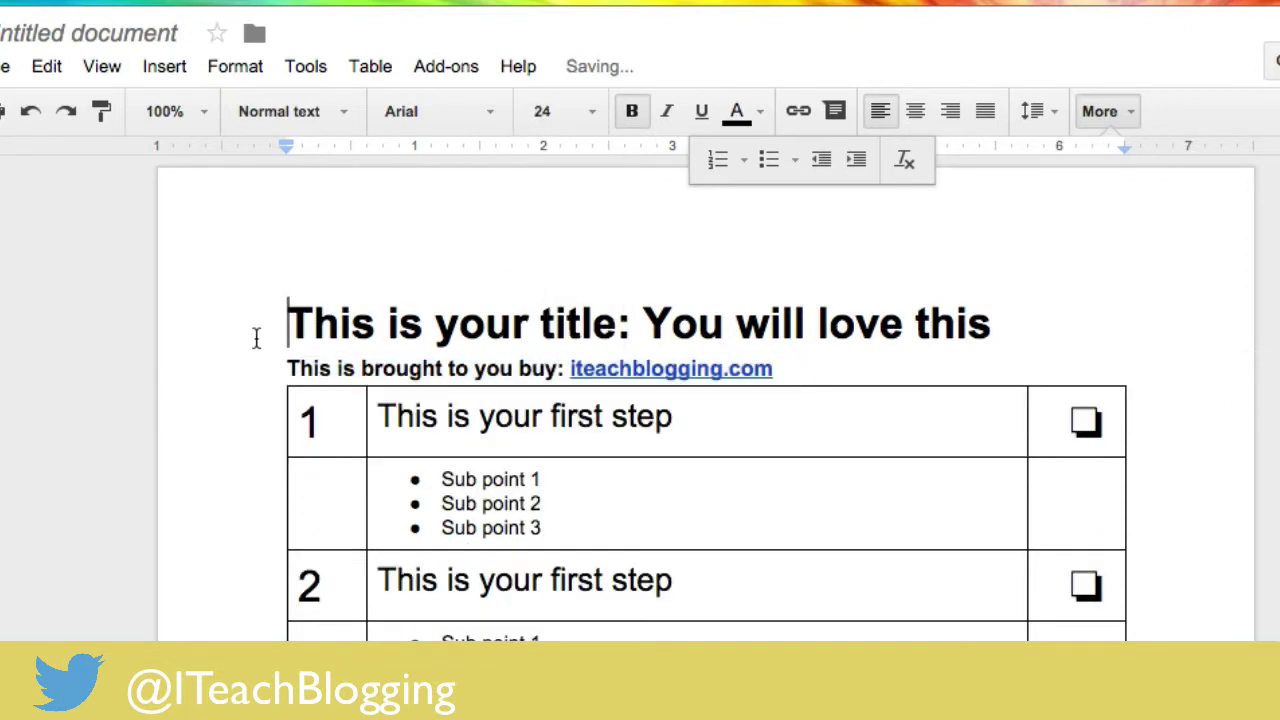
scroll(256, 338, down, 5)
scroll(256, 338, up, 5)
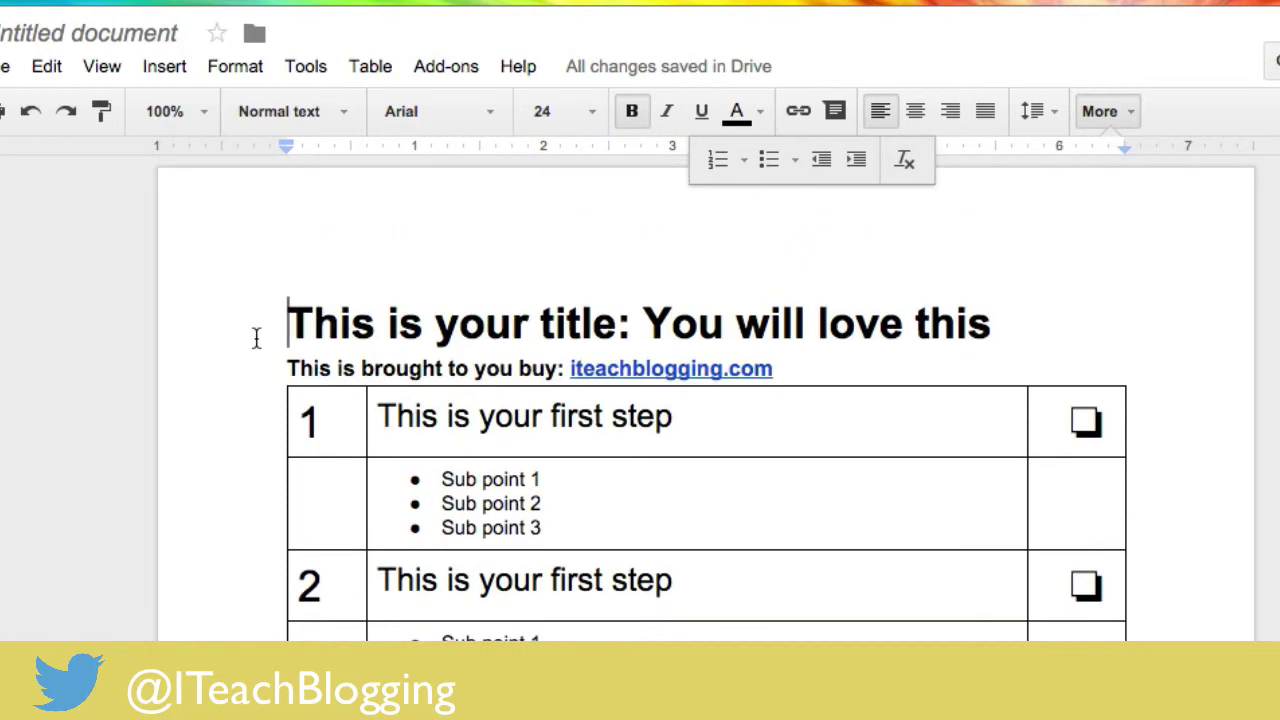